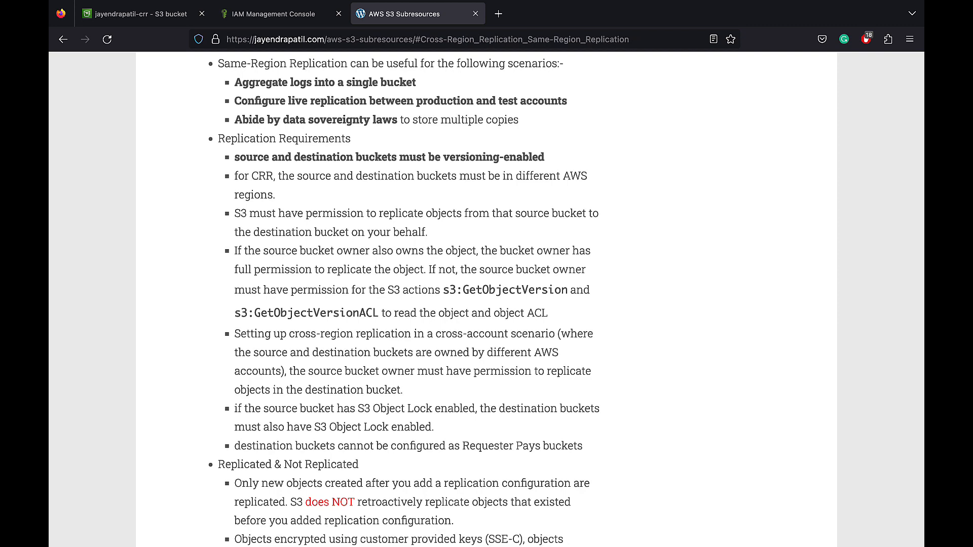
scroll(487, 299, down, 10)
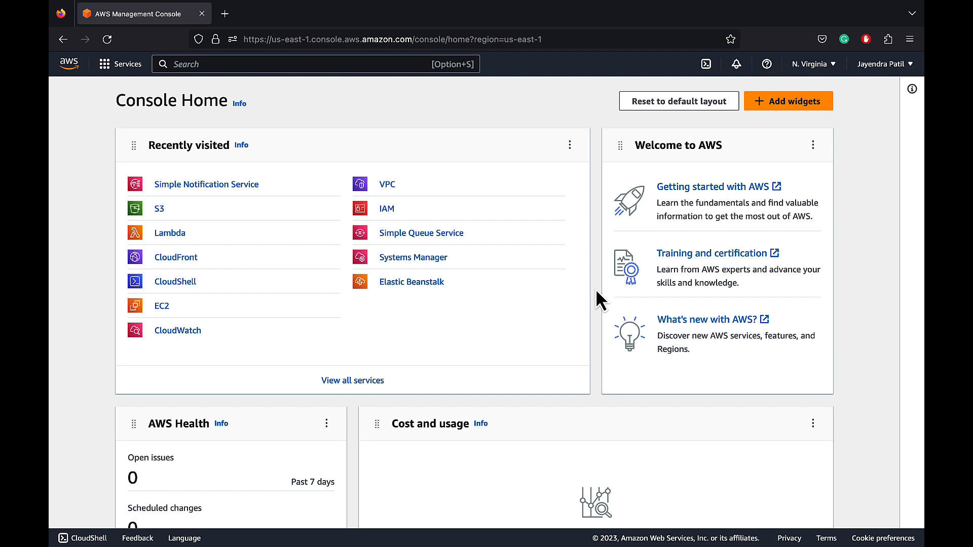
In S3, inspect the existing versioning bucket's Bucket Versioning setting and its replication rules
click(158, 208)
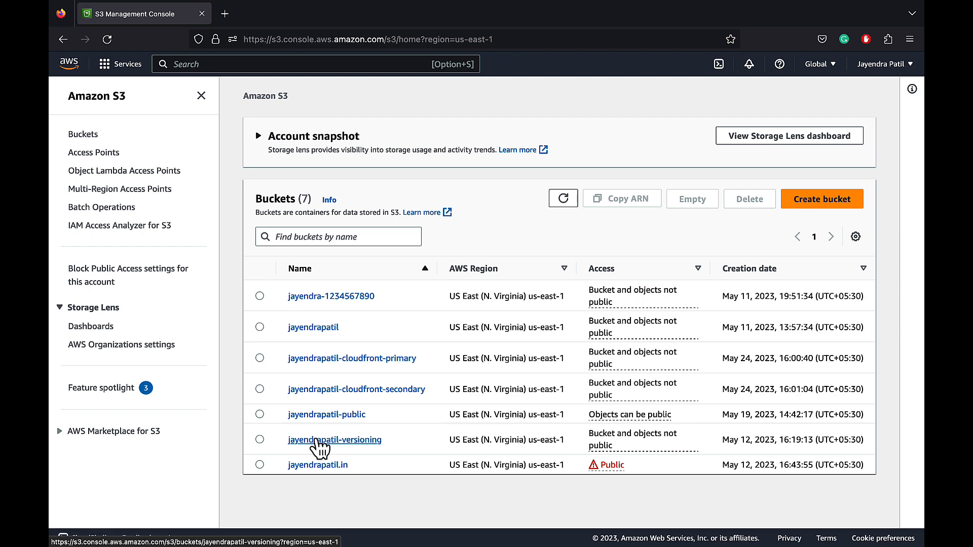
click(316, 440)
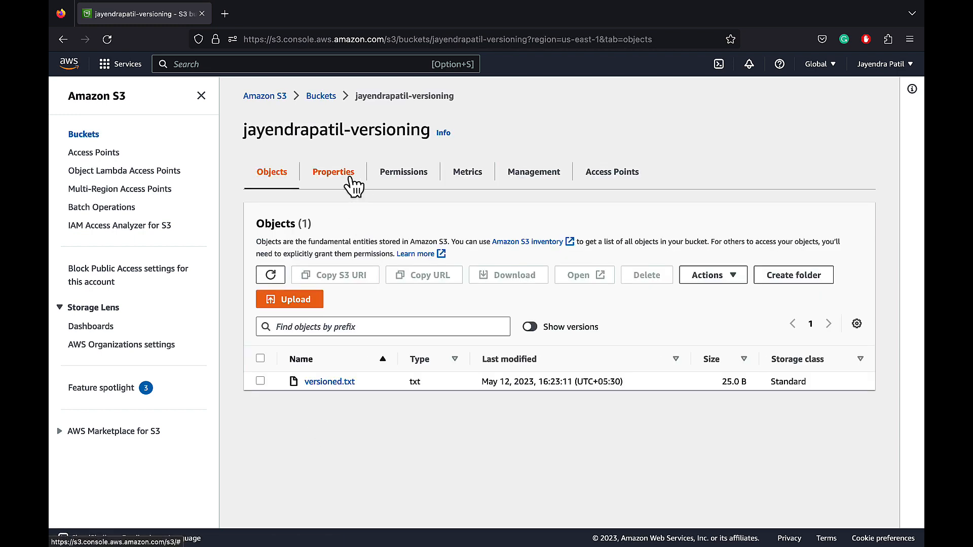
click(350, 180)
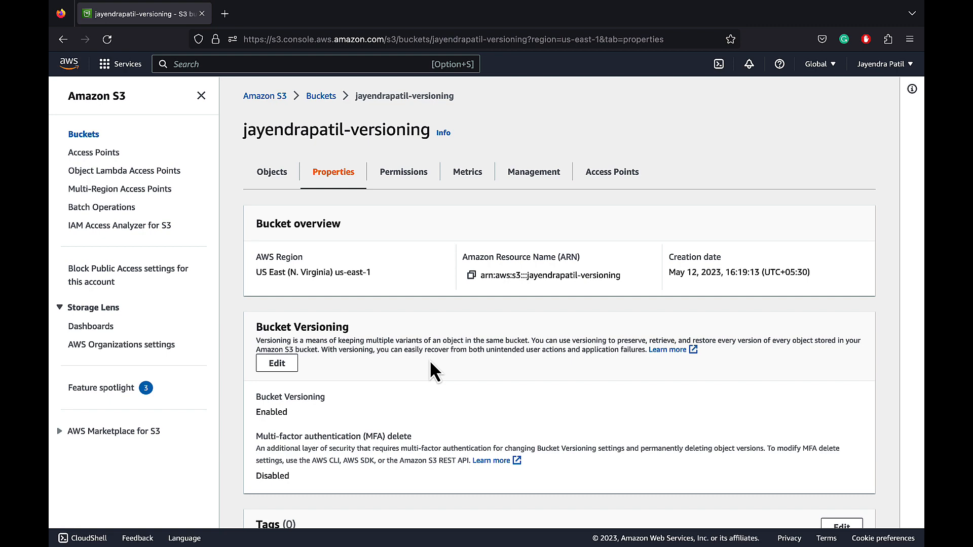
click(527, 180)
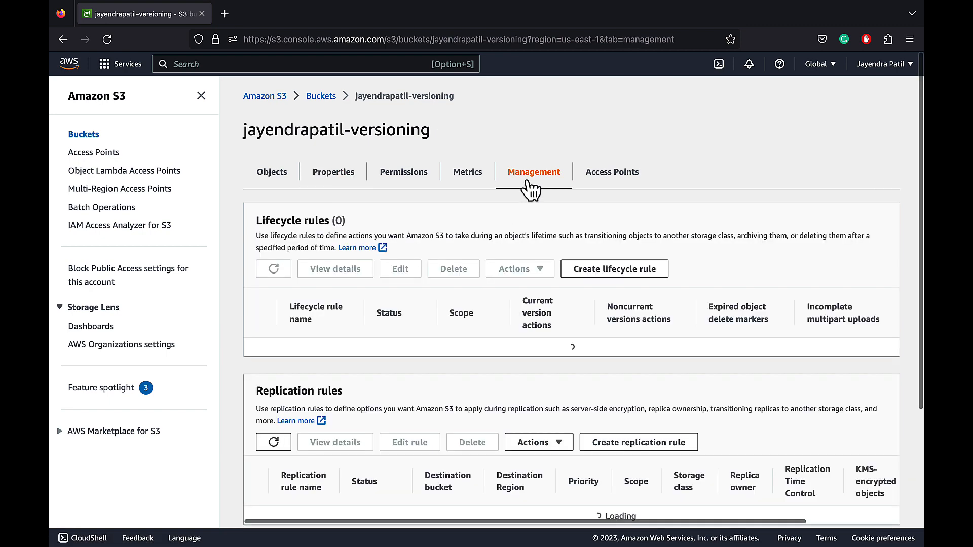
scroll(515, 322, down, 4)
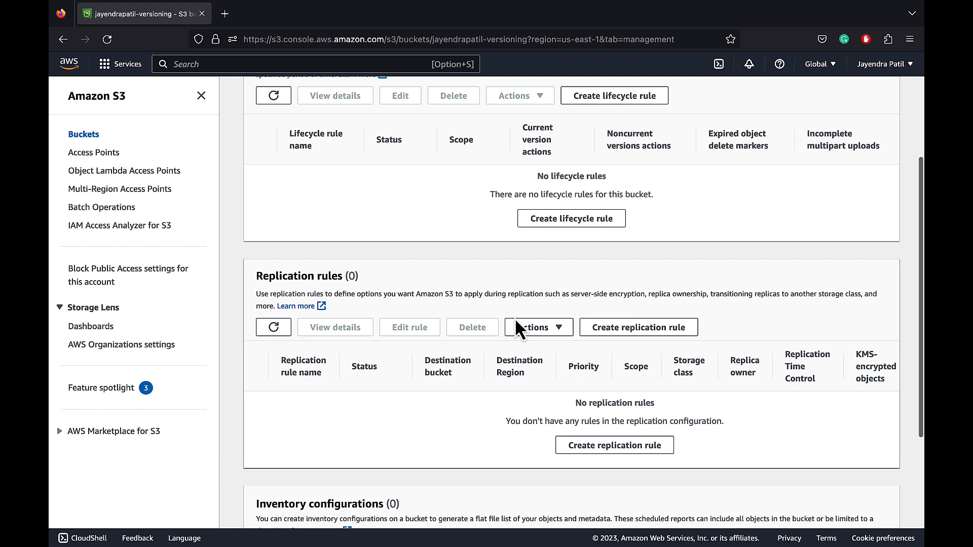
Start a new S3 bucket in us-east-1, named with the owner's name followed by "-srr"
scroll(514, 318, up, 5)
click(325, 99)
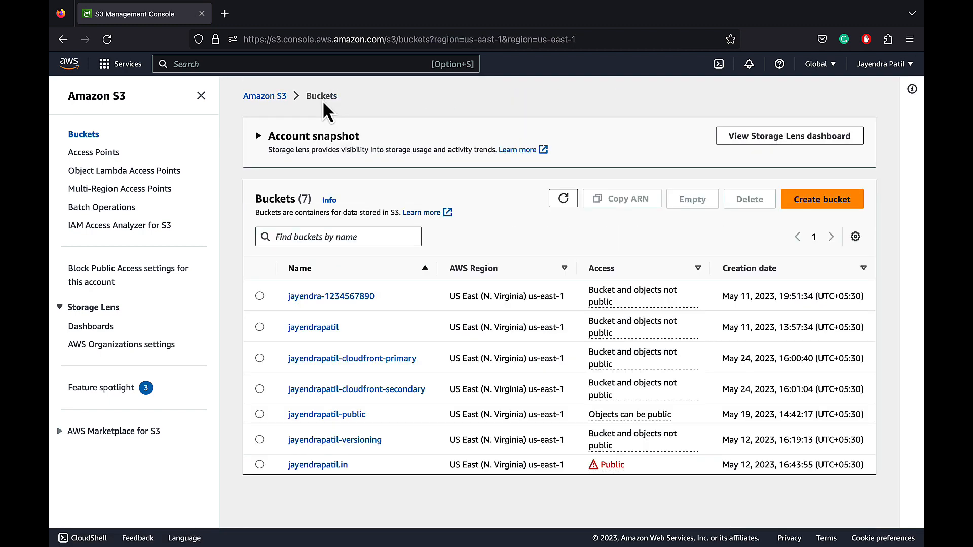
click(811, 201)
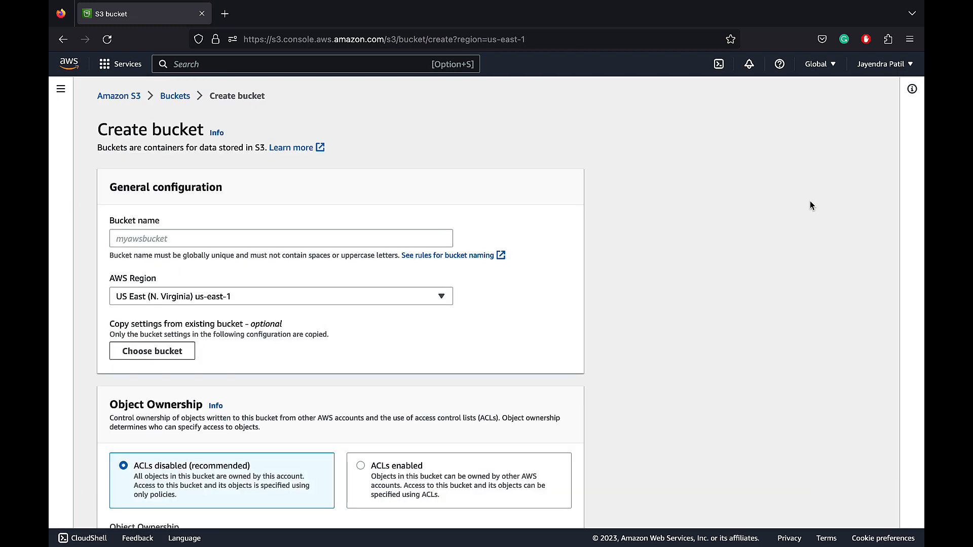
click(440, 237)
text(jaye)
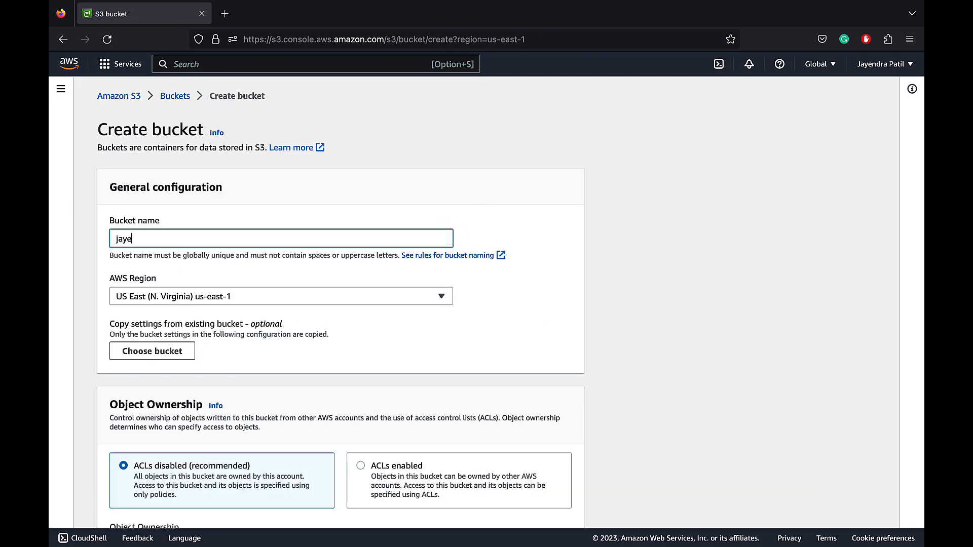
text(ndrapatil-srr)
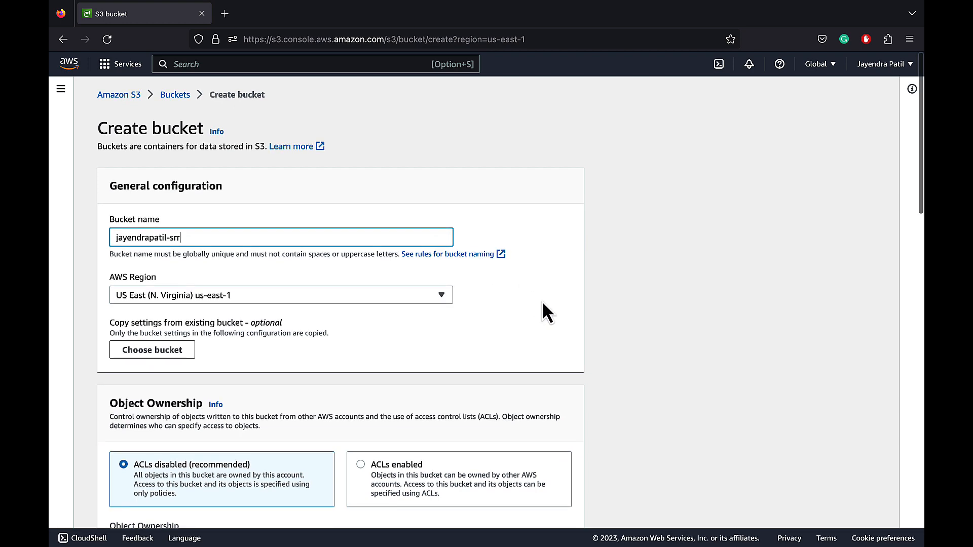
Enable Bucket Versioning for the new "-srr" bucket and create it, keeping the default access and encryption settings
scroll(544, 304, down, 2)
scroll(543, 304, down, 4)
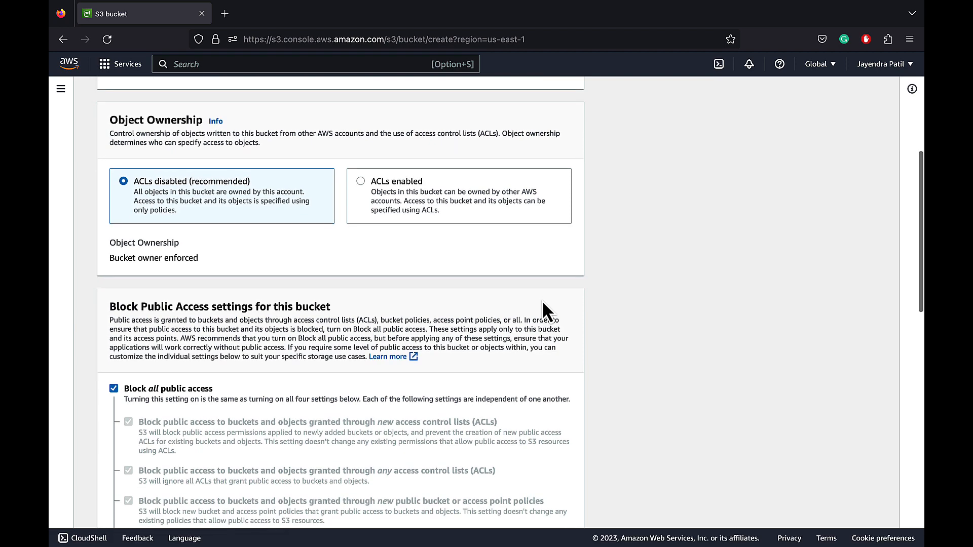
scroll(543, 305, down, 4)
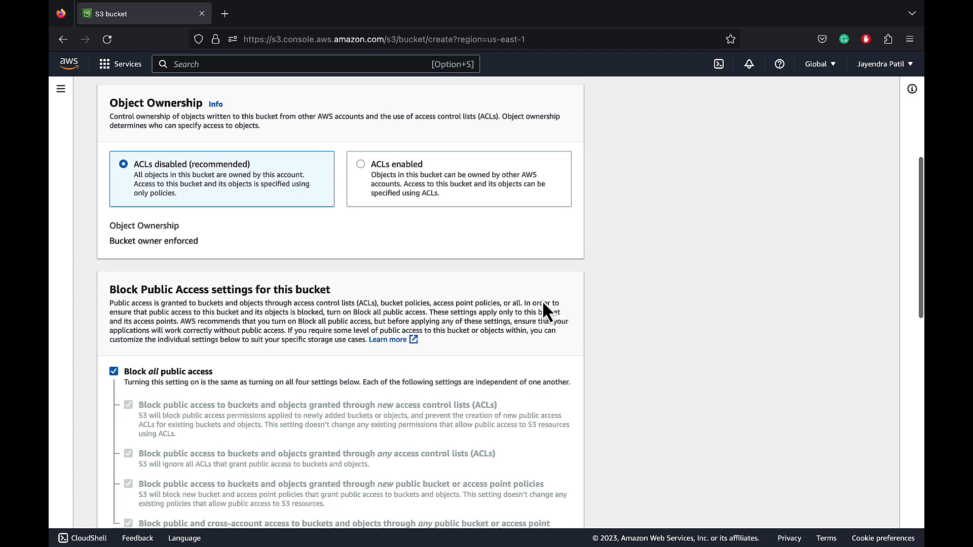
scroll(544, 304, down, 6)
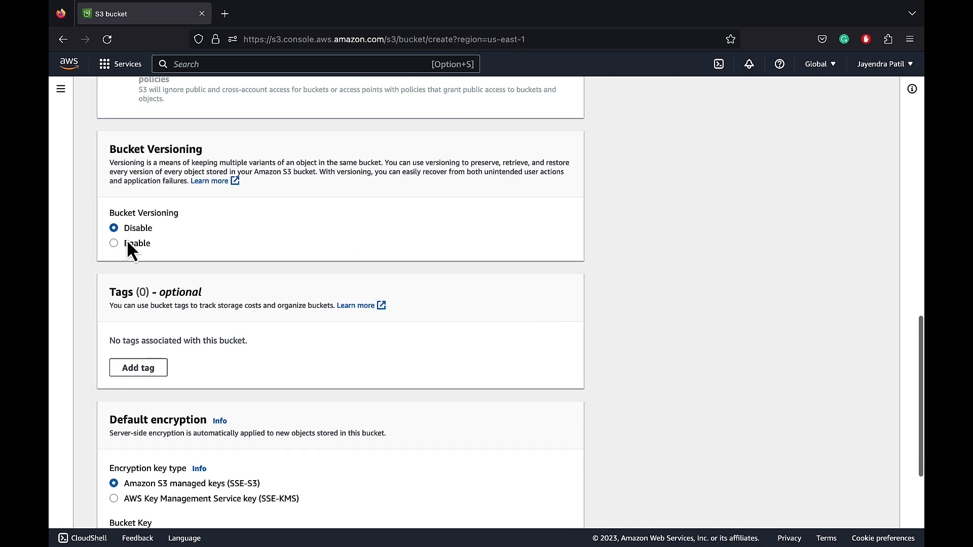
click(114, 243)
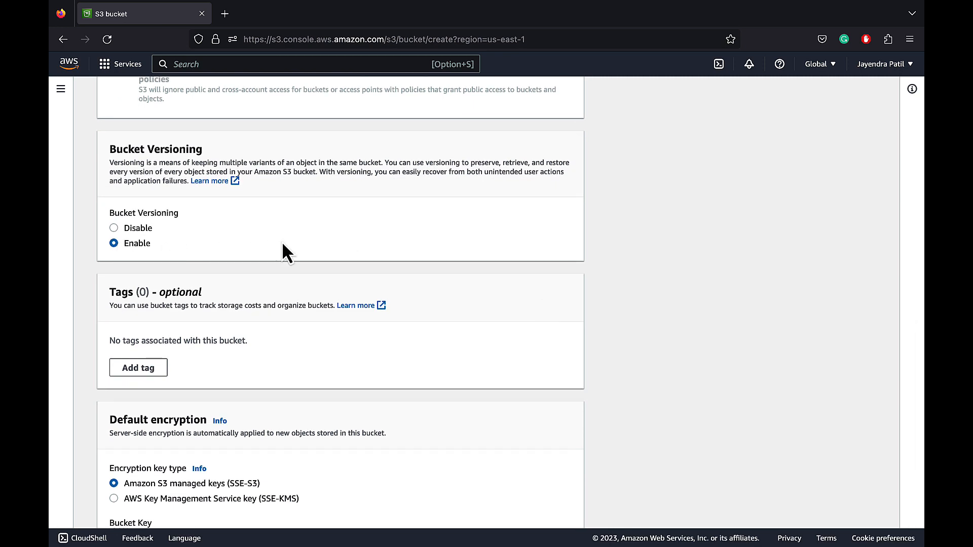
scroll(558, 284, down, 4)
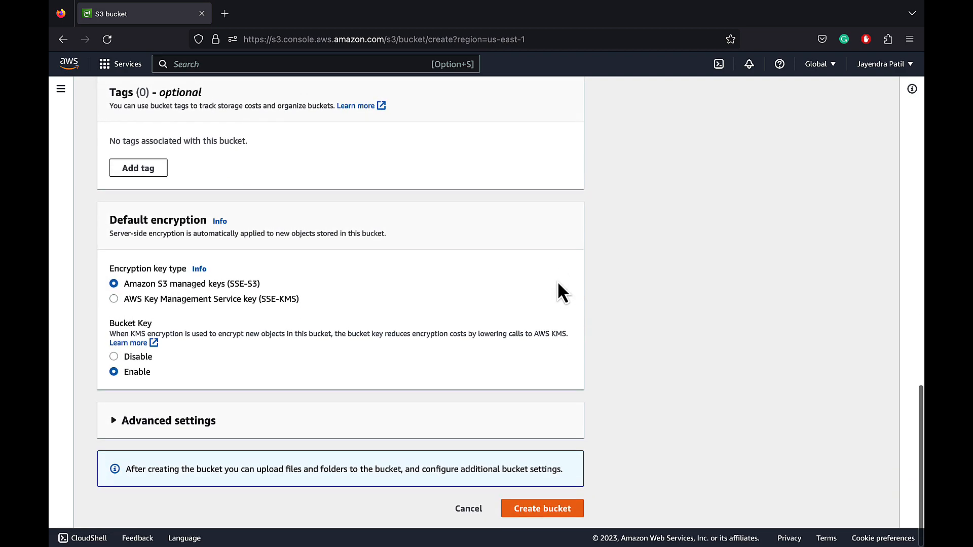
click(541, 509)
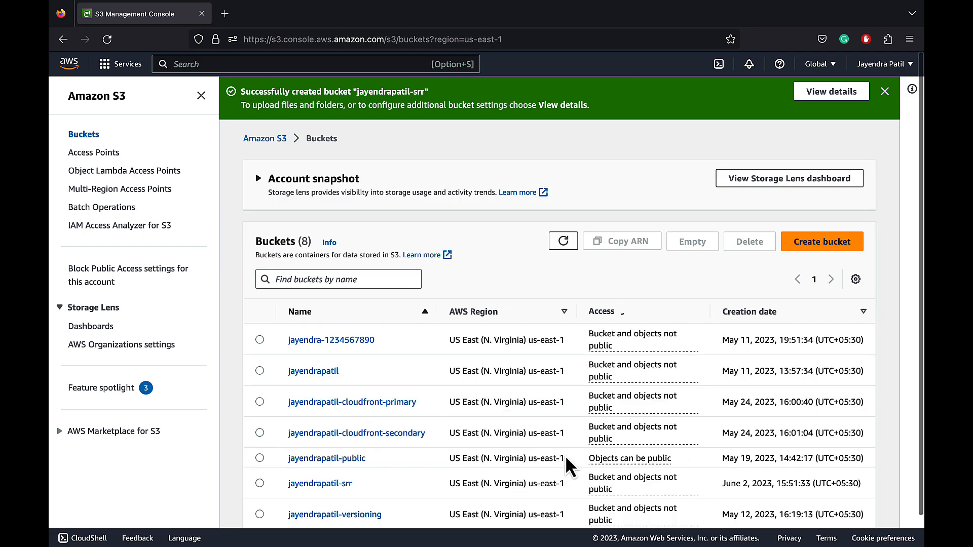
click(885, 92)
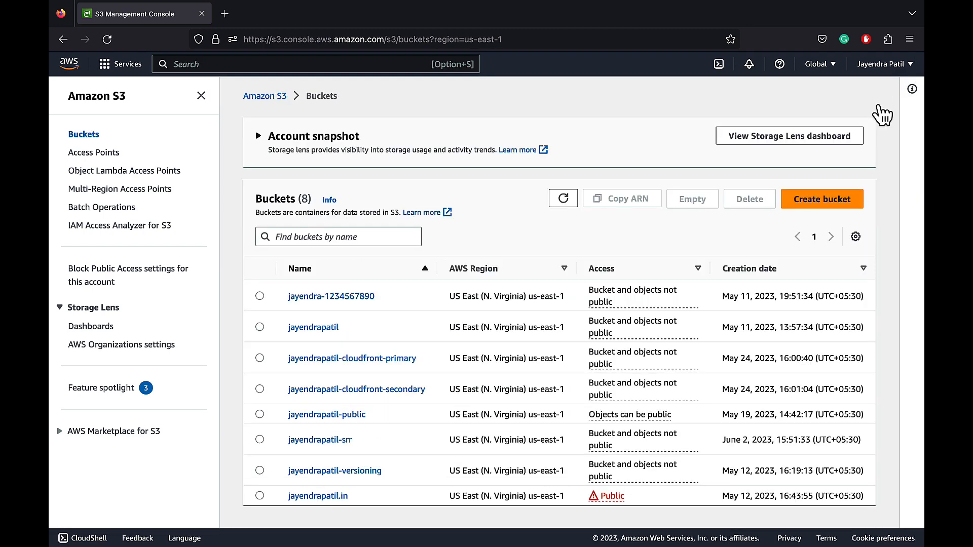
Start another bucket named with the owner's name followed by "-crr" and set its region to US East (Ohio) us-east-2
click(801, 200)
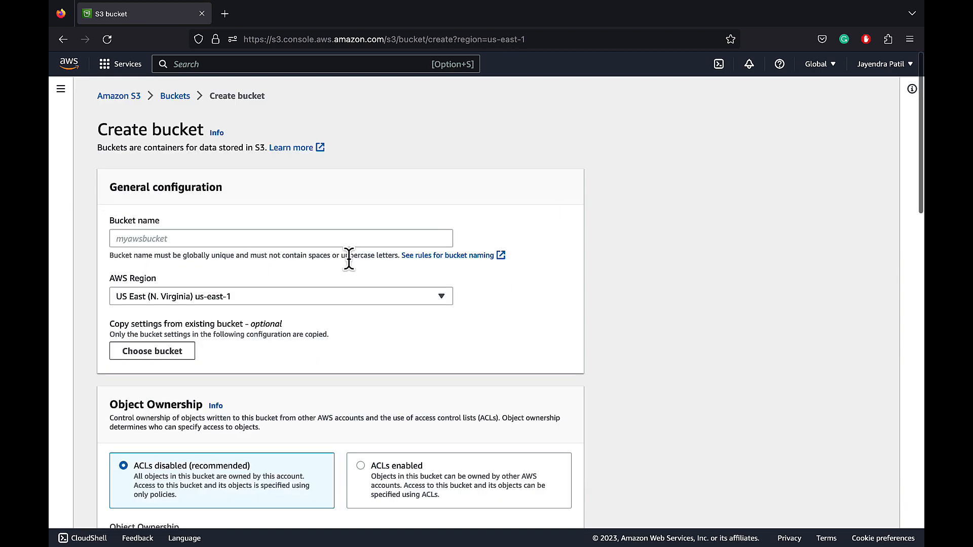
click(338, 238)
text(jayend)
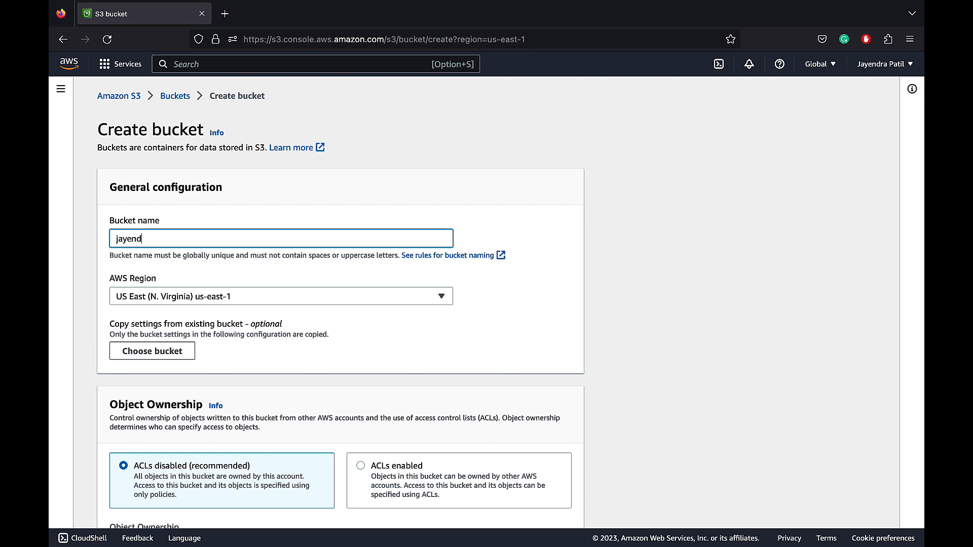
text(rapatil-crr)
click(470, 310)
click(432, 295)
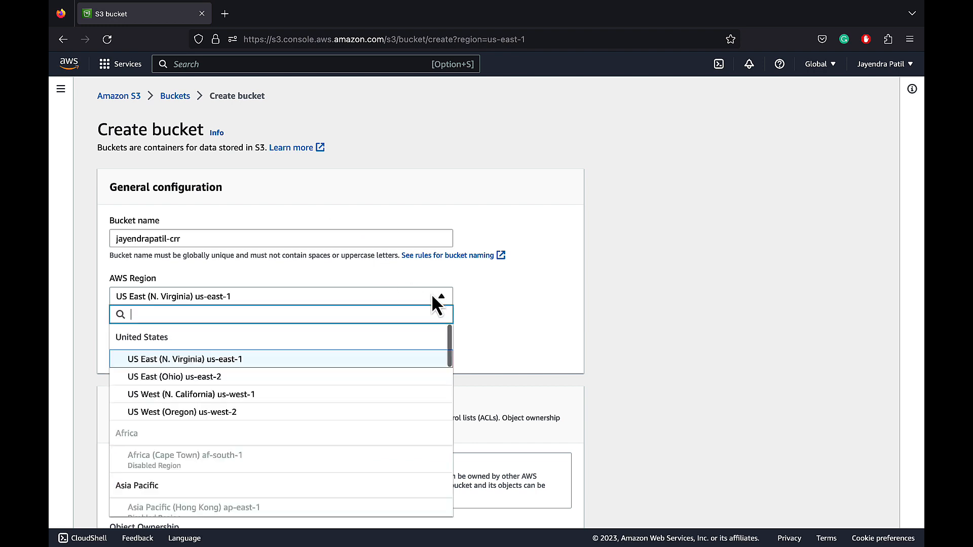
click(409, 377)
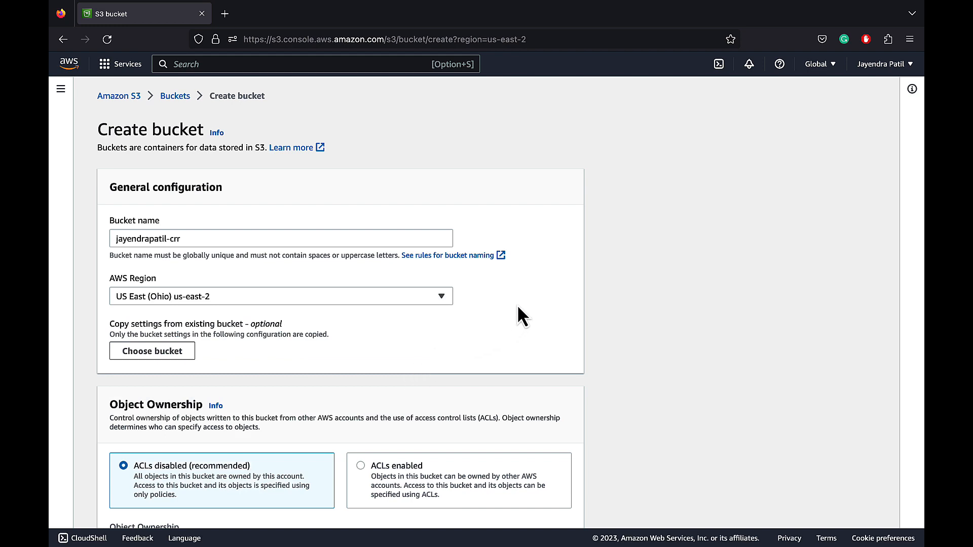
Enable Bucket Versioning for the "-crr" bucket and create it with the default encryption settings
scroll(572, 336, down, 5)
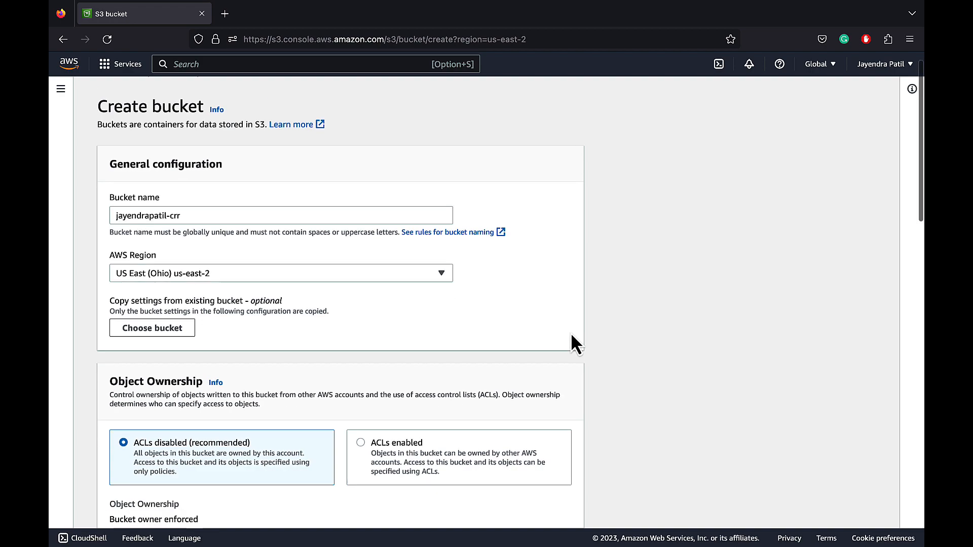
scroll(572, 336, down, 4)
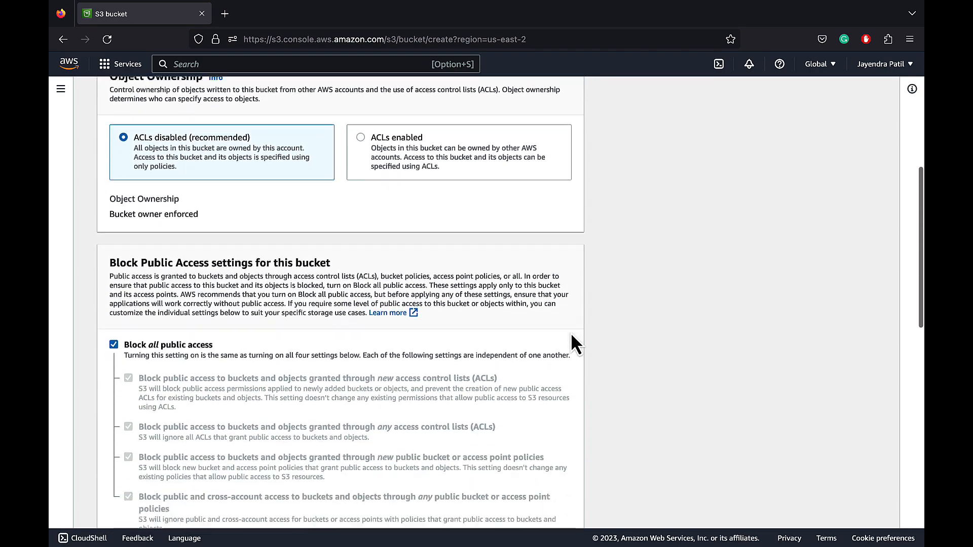
scroll(571, 335, down, 6)
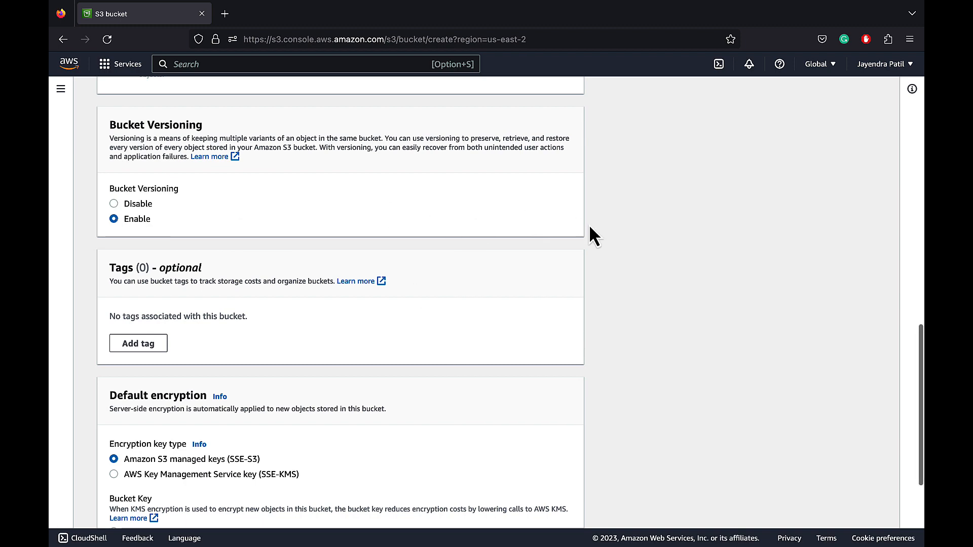
scroll(590, 228, down, 4)
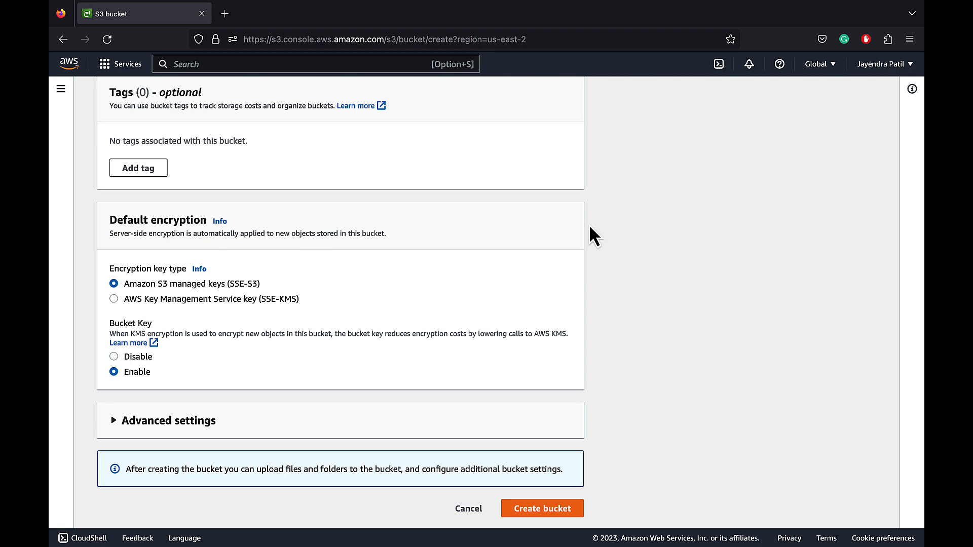
click(538, 508)
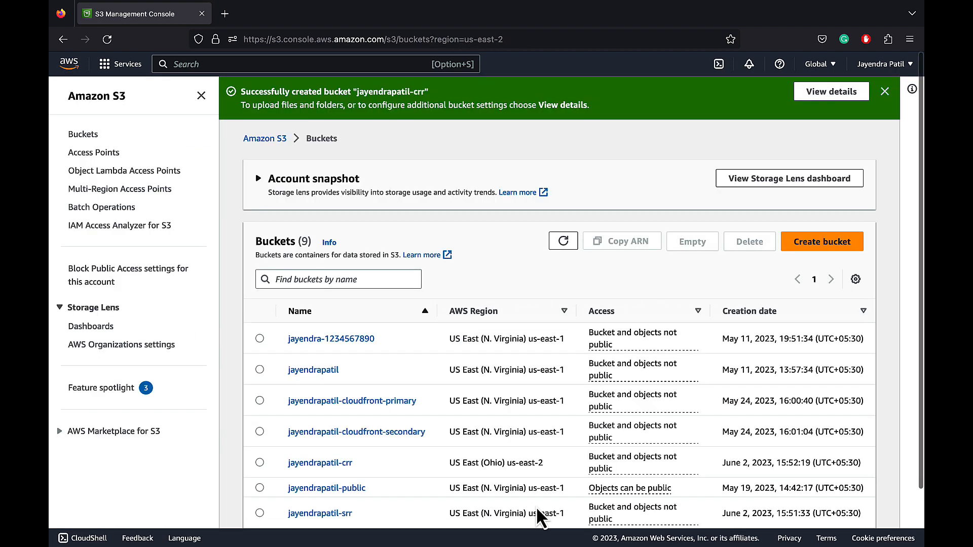
click(885, 92)
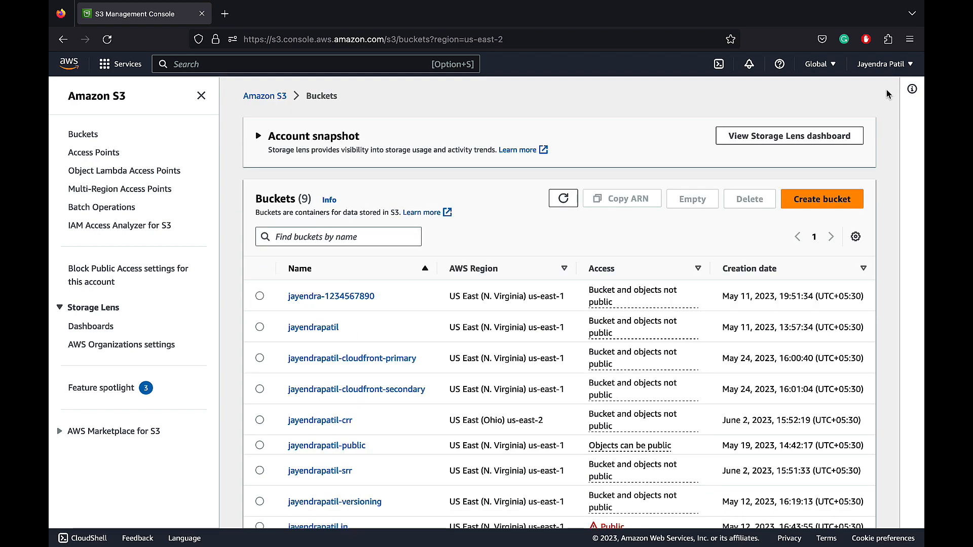
Start a new replication rule on the existing bucket whose name ends in "-versioning"
scroll(885, 282, down, 1)
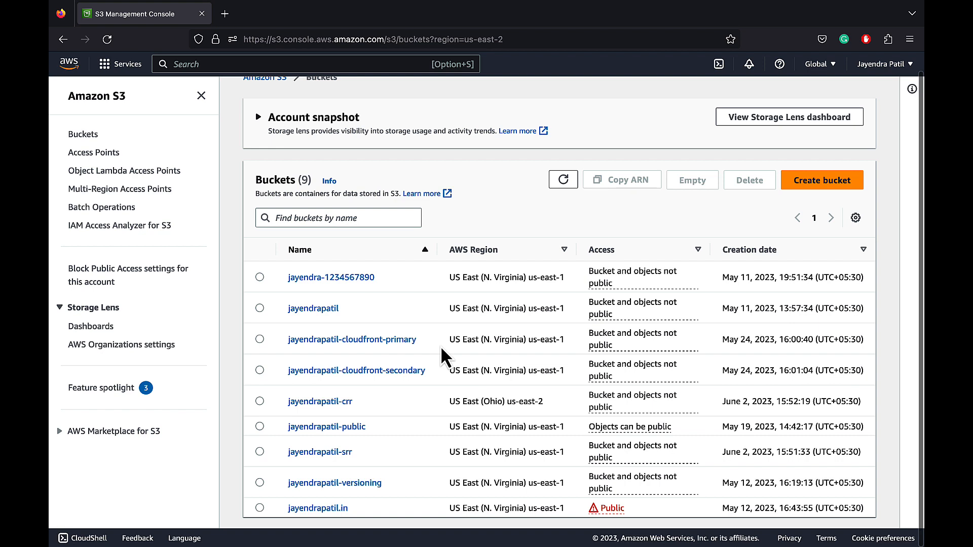
click(332, 484)
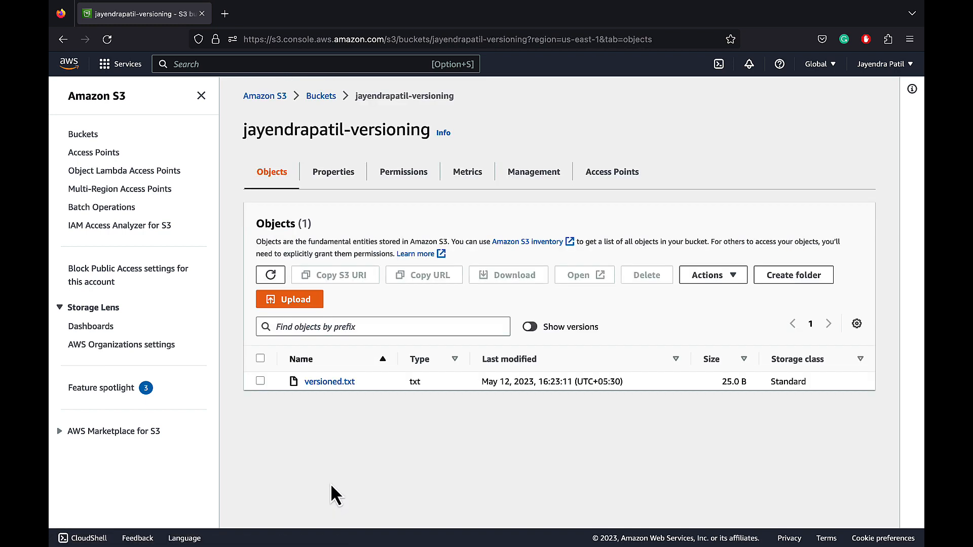
click(534, 178)
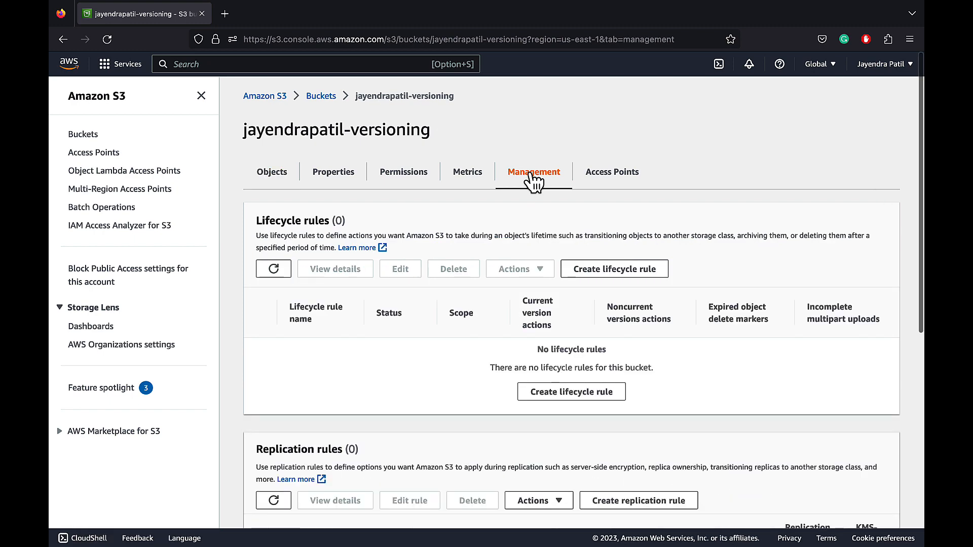
scroll(733, 420, down, 6)
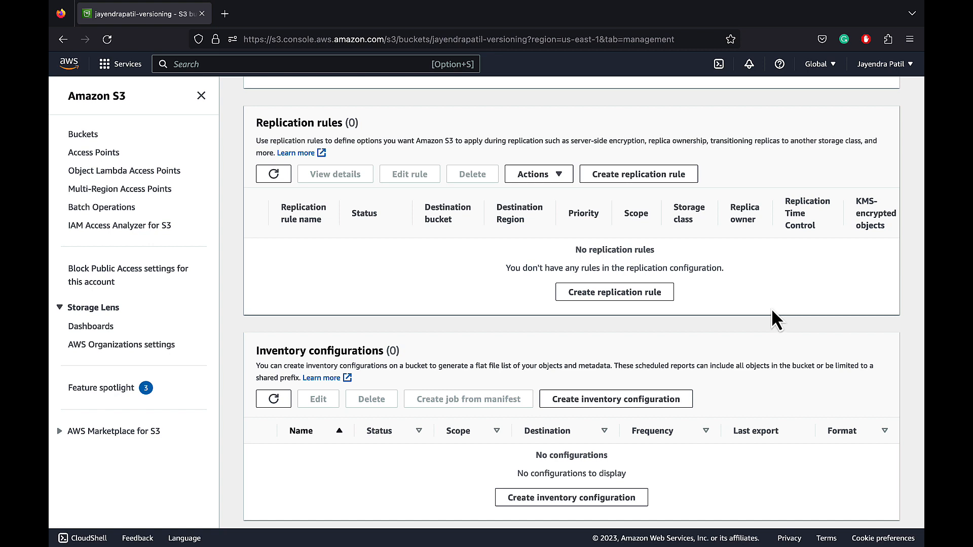
click(640, 296)
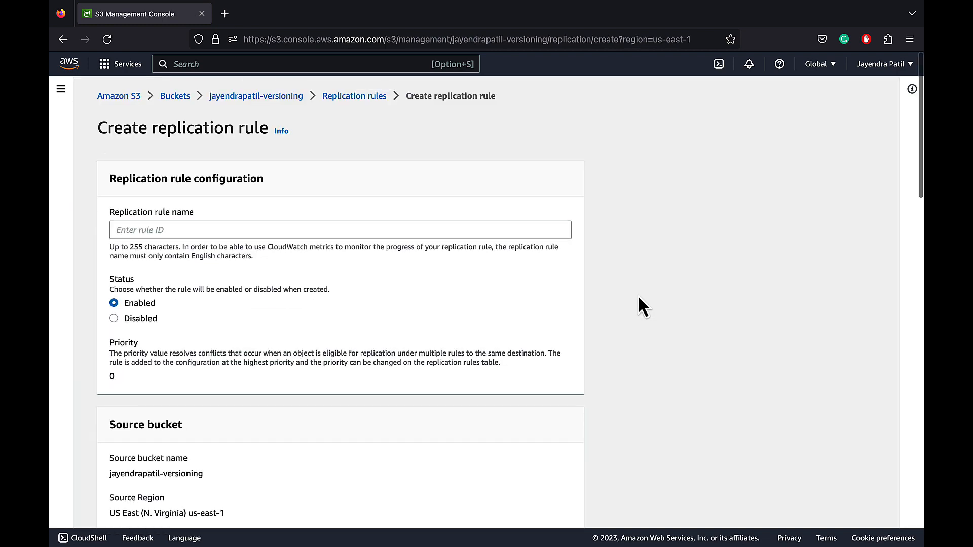
Name the replication rule with the owner's name followed by "-srr-rule", leaving its status Enabled
click(531, 231)
text(jayend)
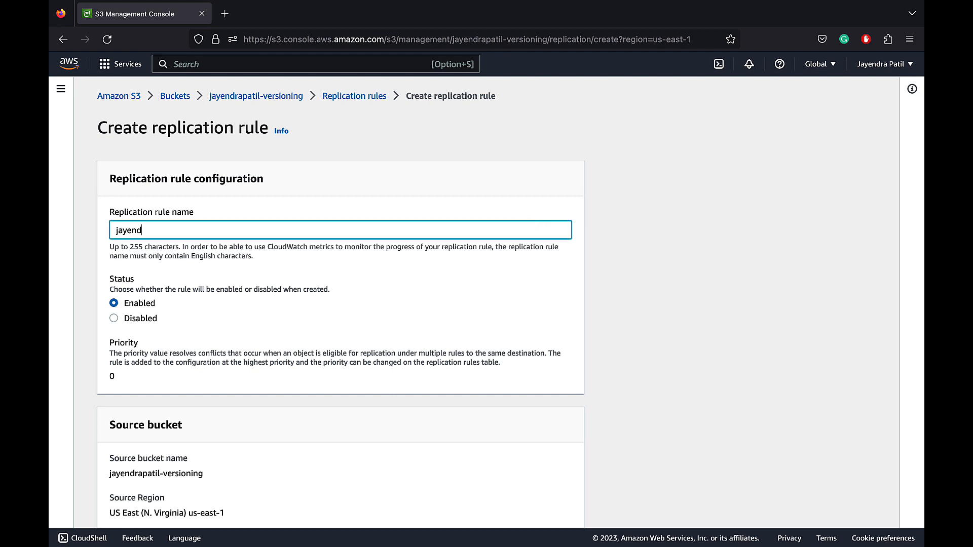
text(rapatil-srr-rule)
click(574, 293)
scroll(573, 294, down, 2)
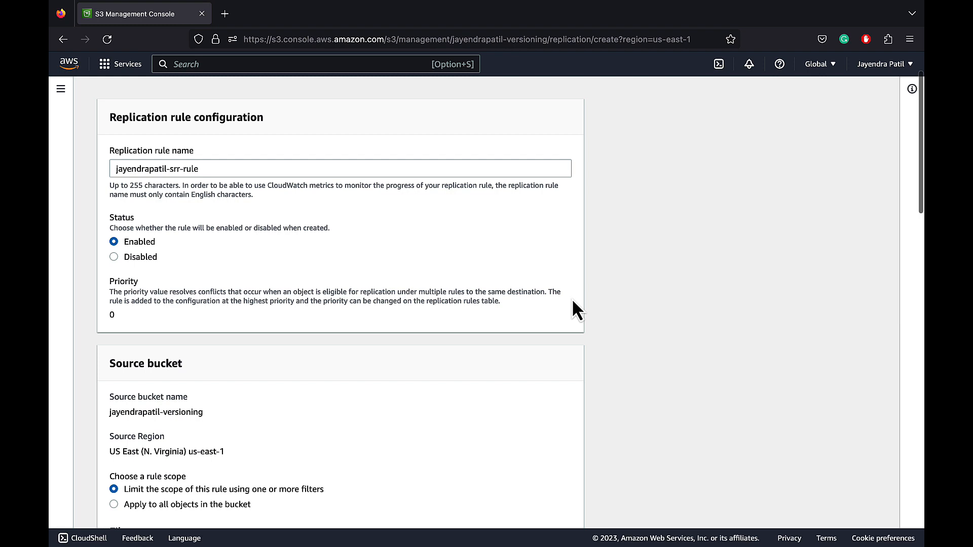
scroll(573, 301, down, 5)
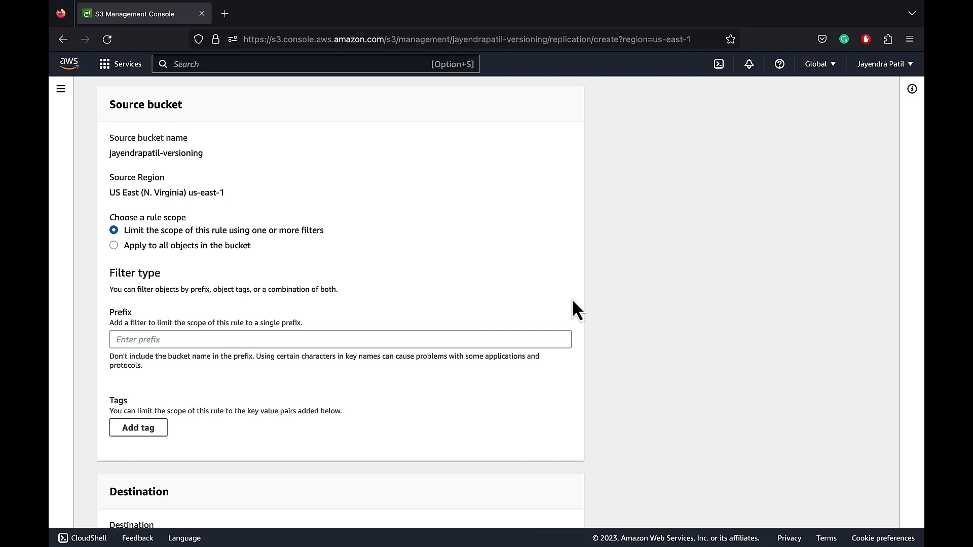
Apply the rule to all objects in the source bucket and choose the bucket ending in "-srr" as its destination
click(199, 245)
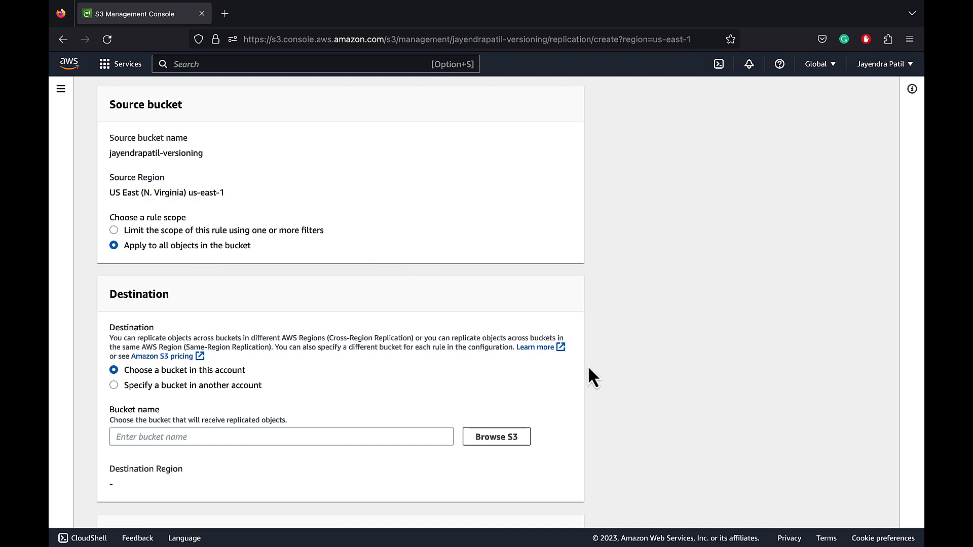
scroll(591, 378, down, 3)
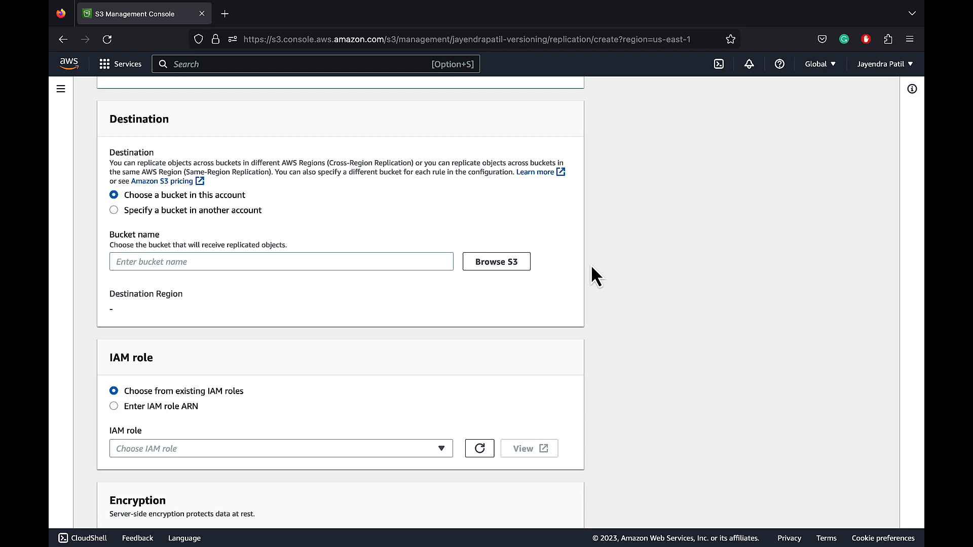
click(503, 272)
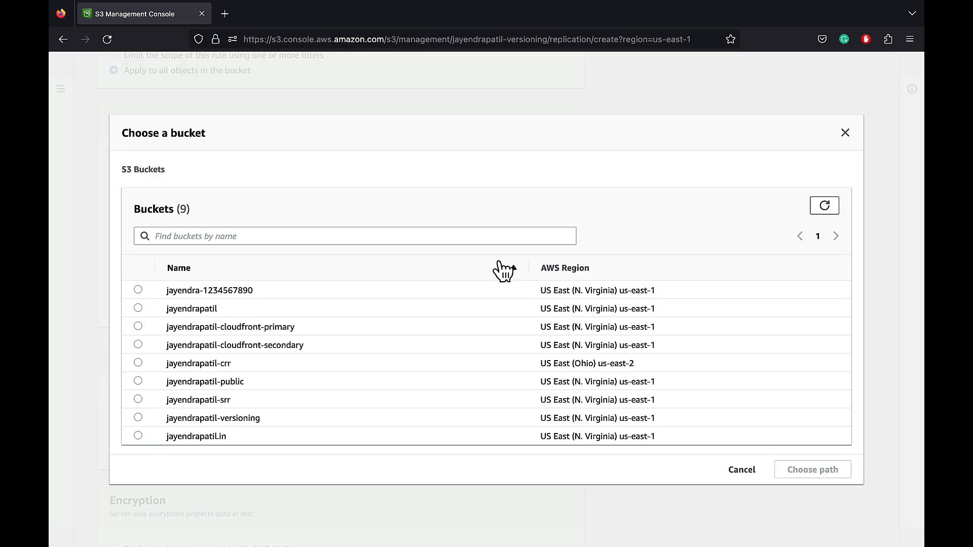
click(138, 400)
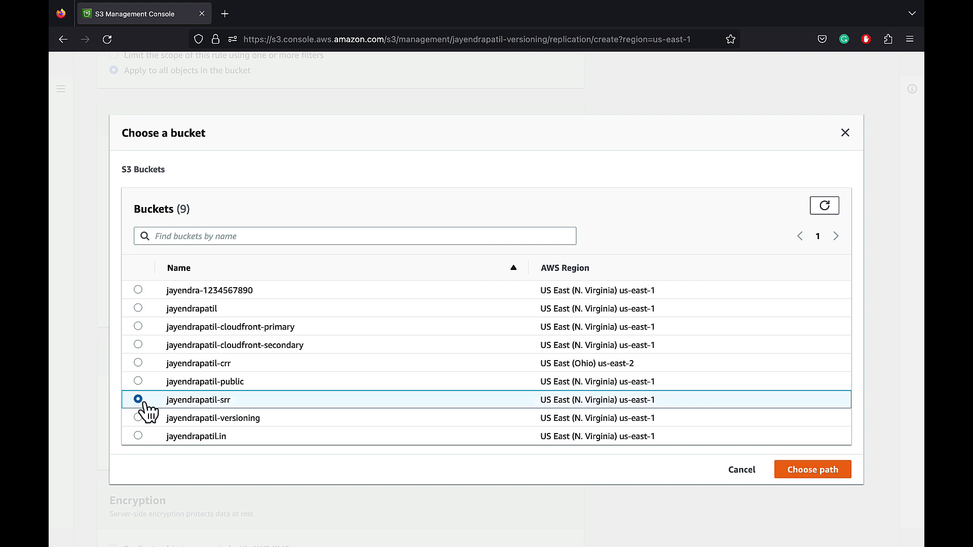
click(808, 474)
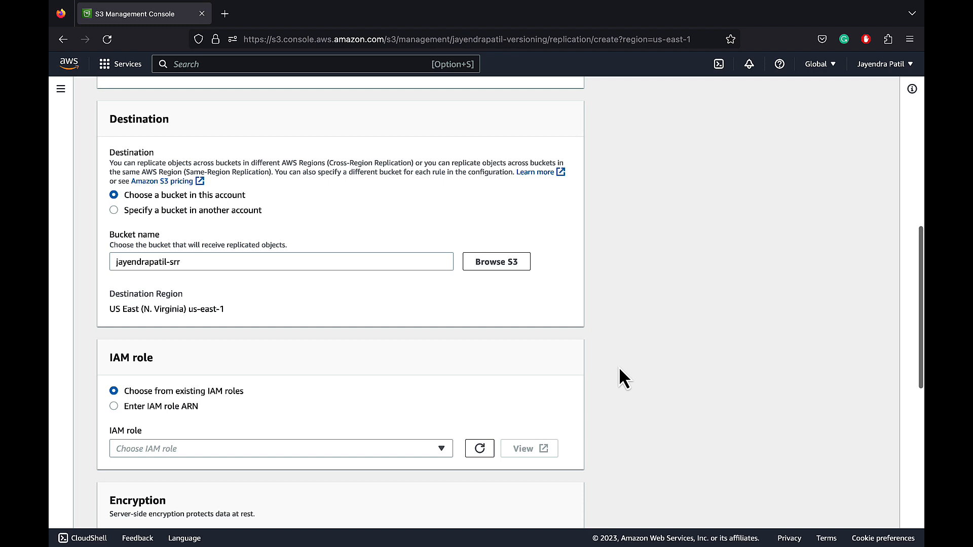
Set the replication rule's IAM role to Create new role
scroll(620, 369, down, 3)
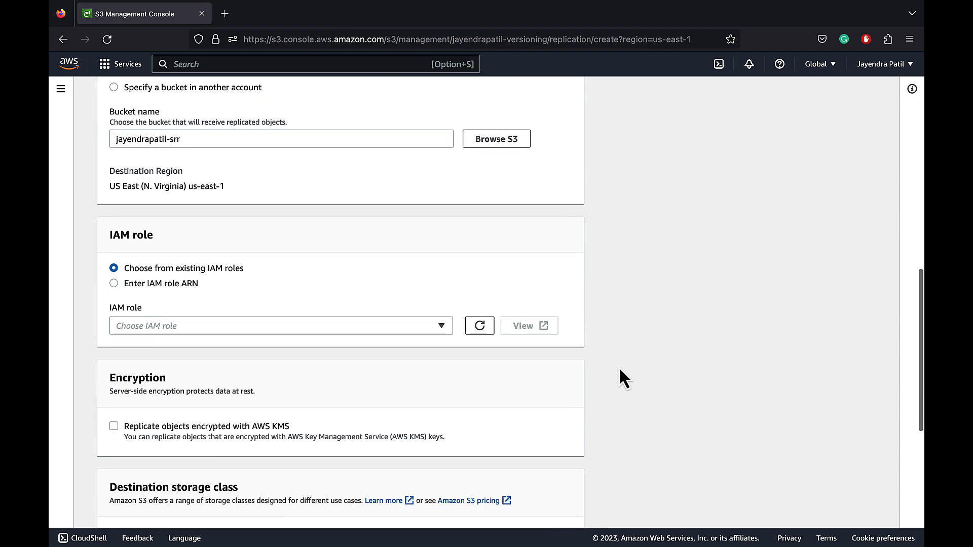
scroll(619, 369, down, 3)
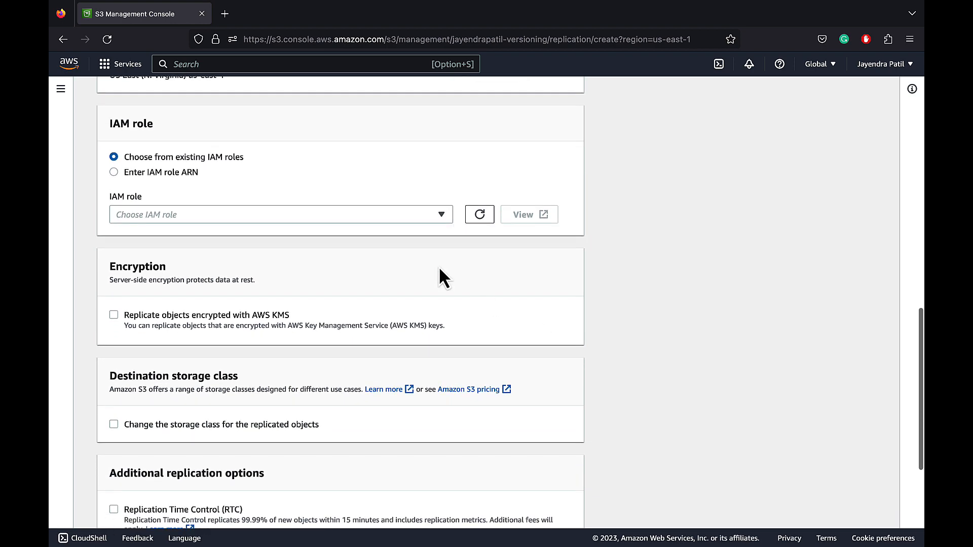
click(441, 223)
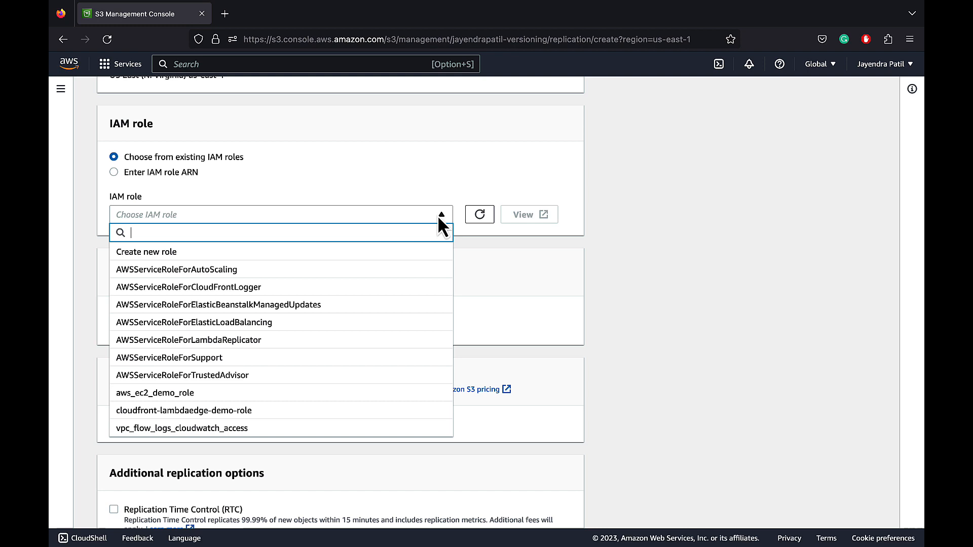
click(434, 251)
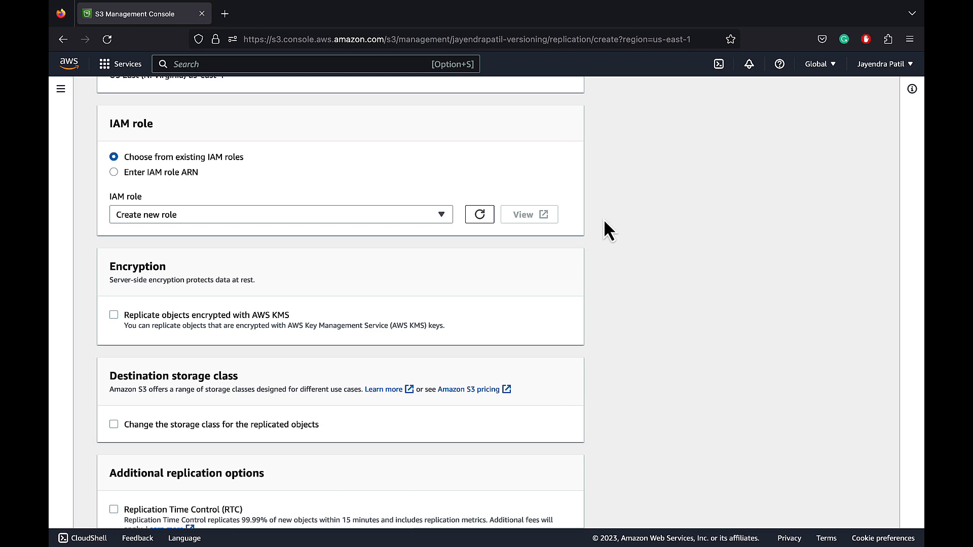
Examine the settings for replicating AWS KMS-encrypted objects and changing the storage class of replicas, leaving both options disabled
scroll(604, 221, down, 4)
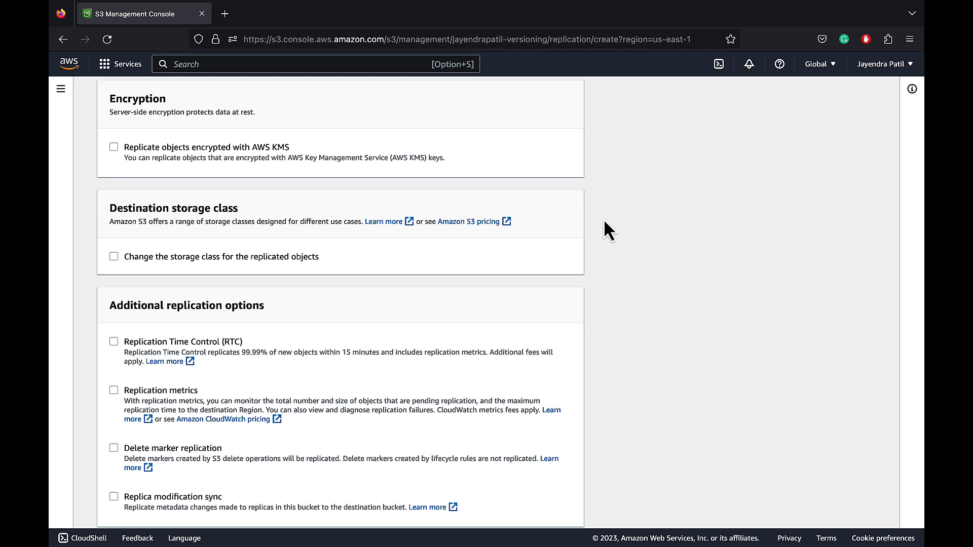
click(114, 146)
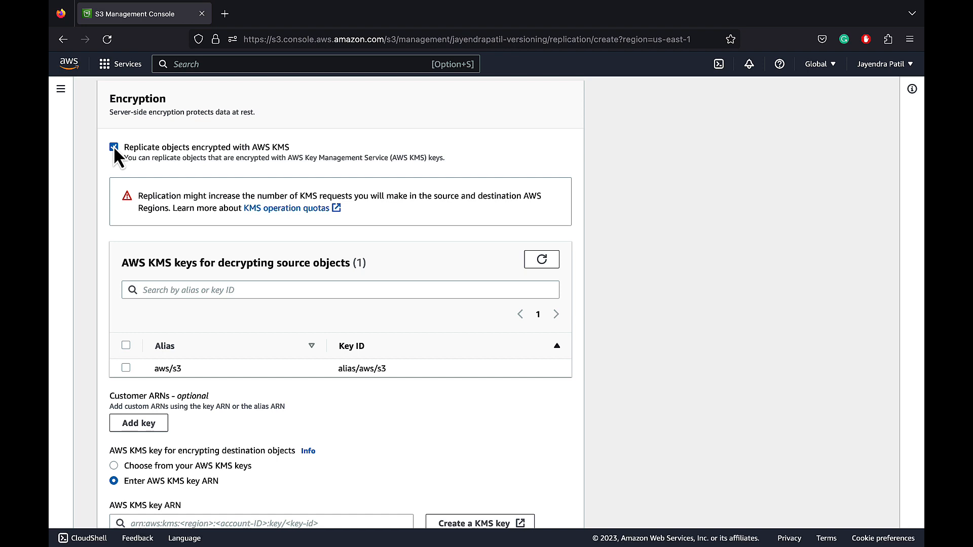
scroll(102, 190, down, 2)
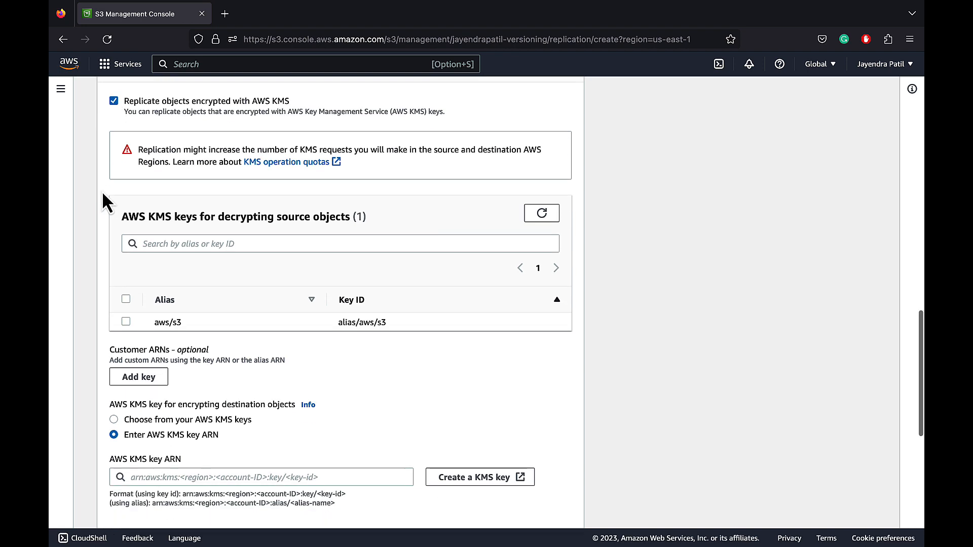
click(113, 101)
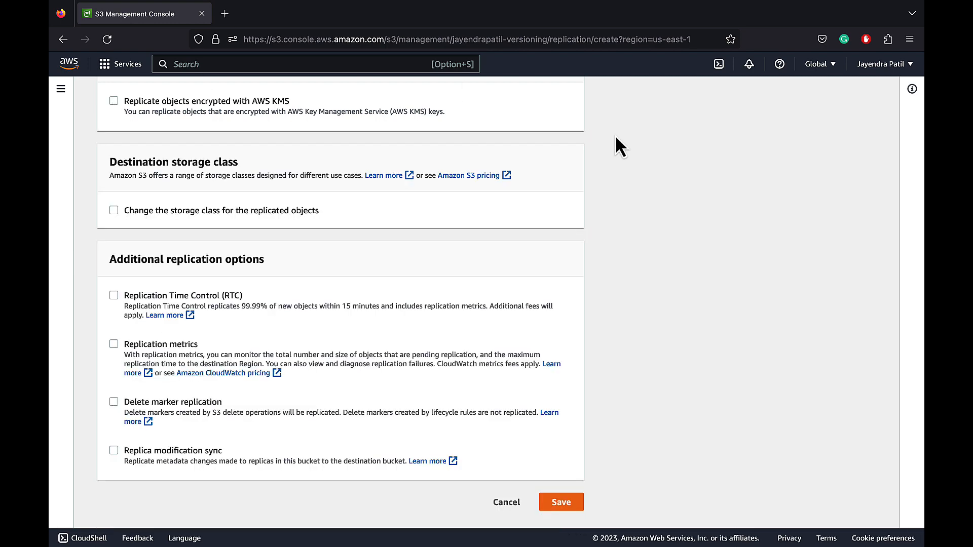
scroll(617, 135, down, 1)
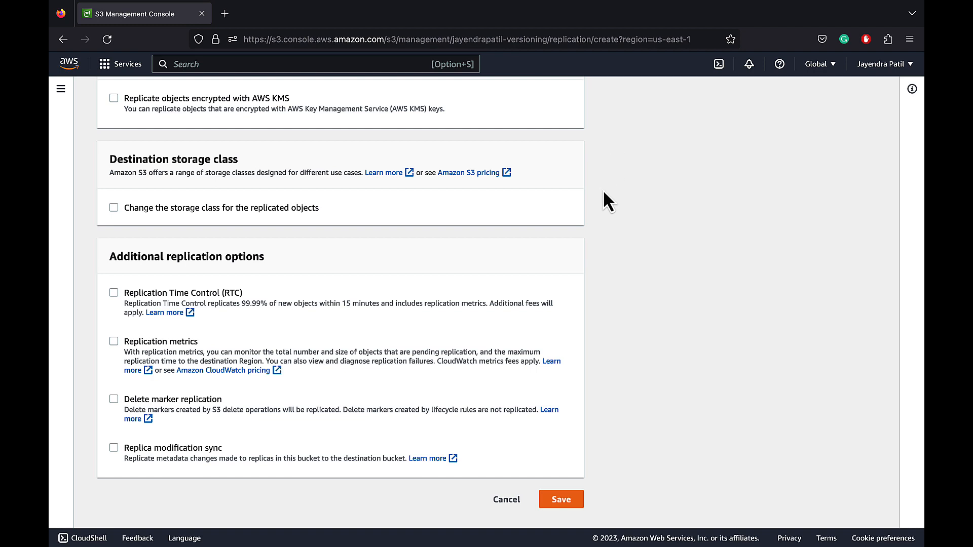
click(114, 208)
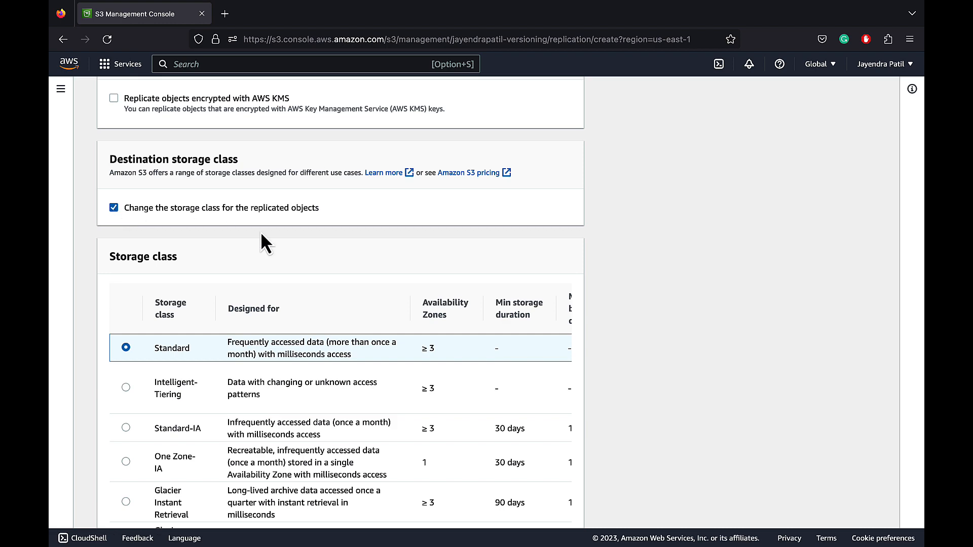
scroll(317, 254, down, 5)
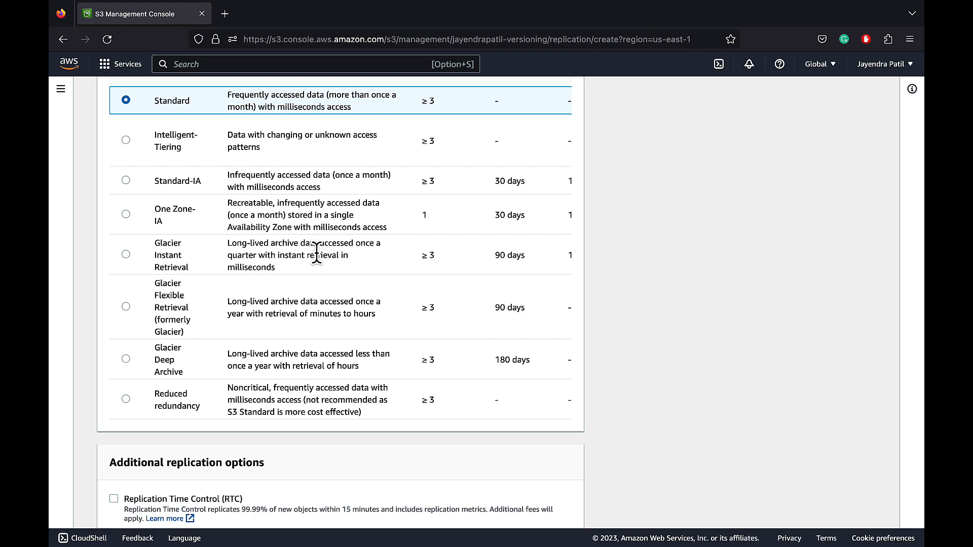
scroll(317, 254, up, 5)
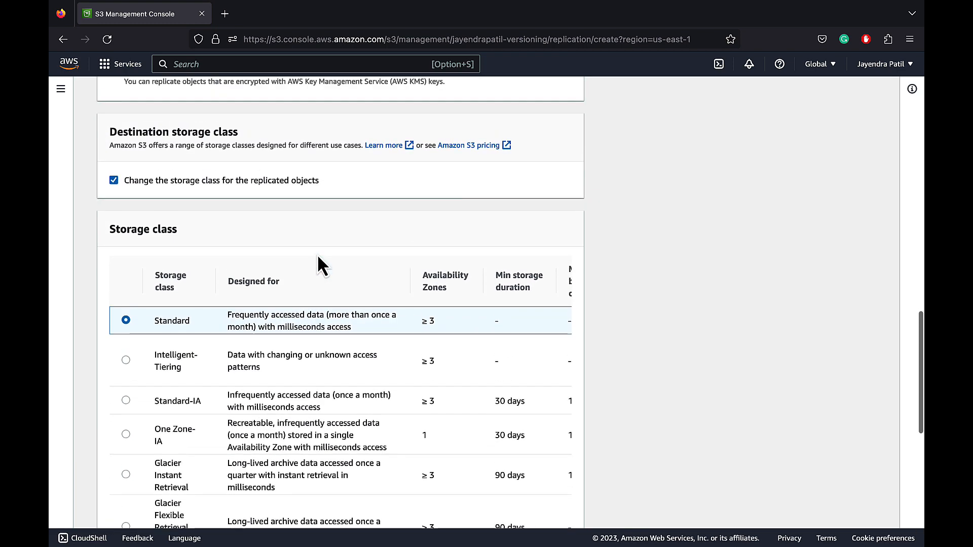
click(114, 180)
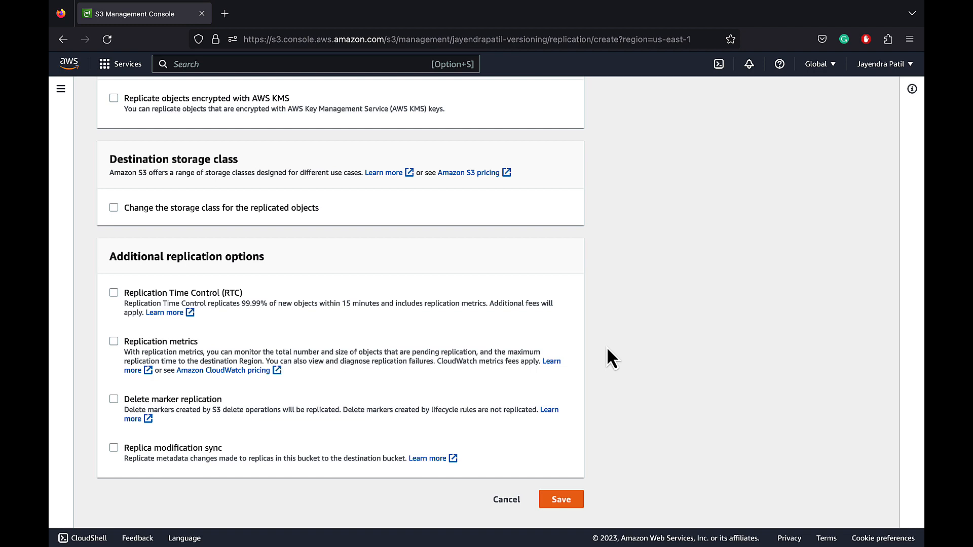
Save the same-region replication rule without replicating existing objects and dismiss the notification
click(560, 501)
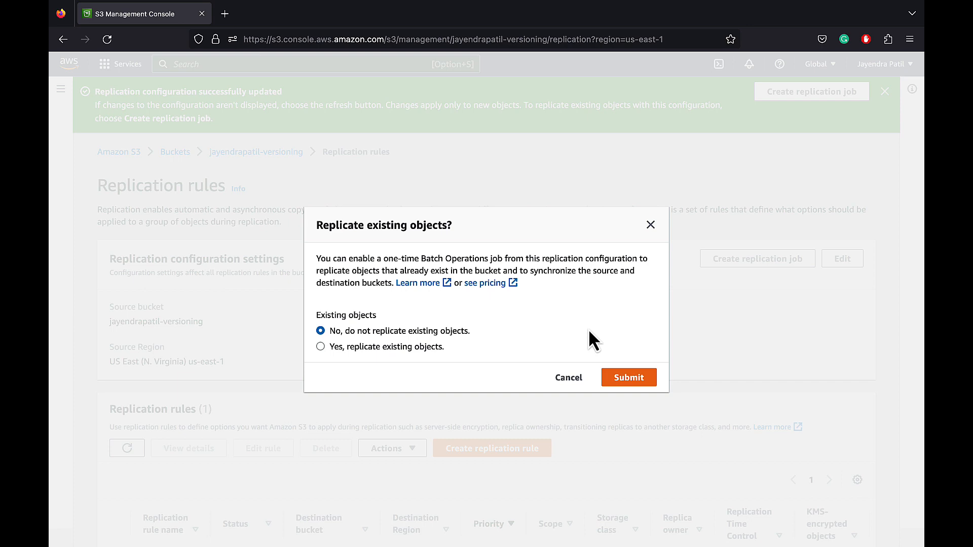
click(624, 383)
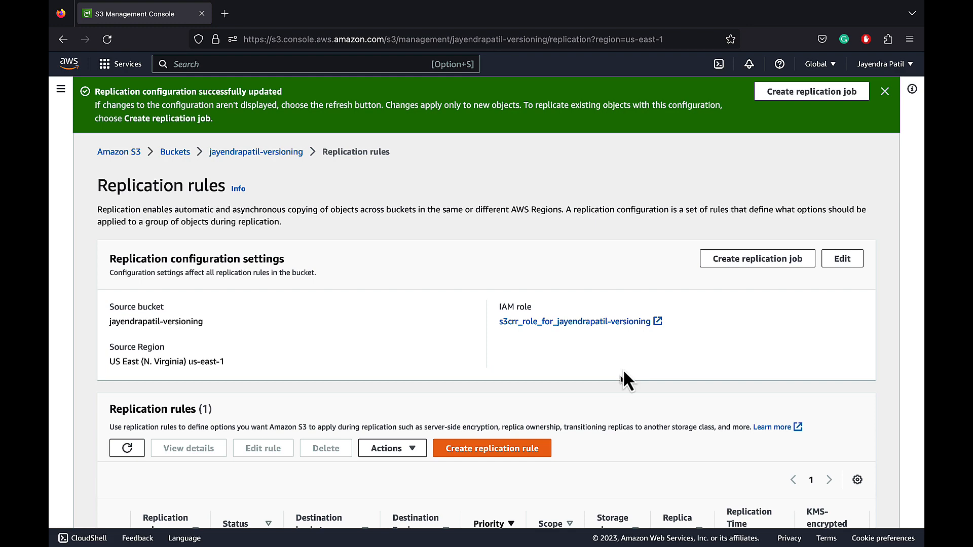
click(885, 91)
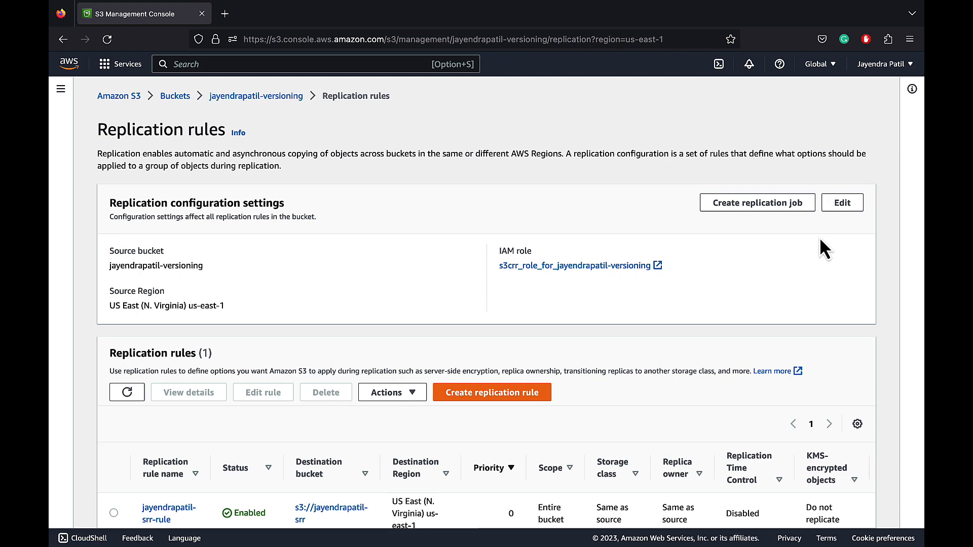
Start another replication rule named with the owner's name followed by "-crr-rule"
scroll(820, 237, down, 1)
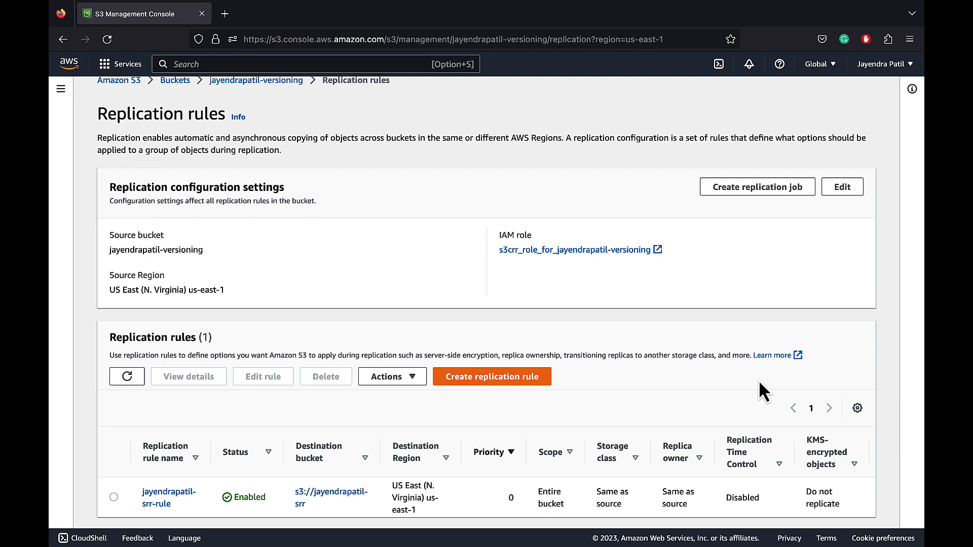
click(506, 378)
click(428, 229)
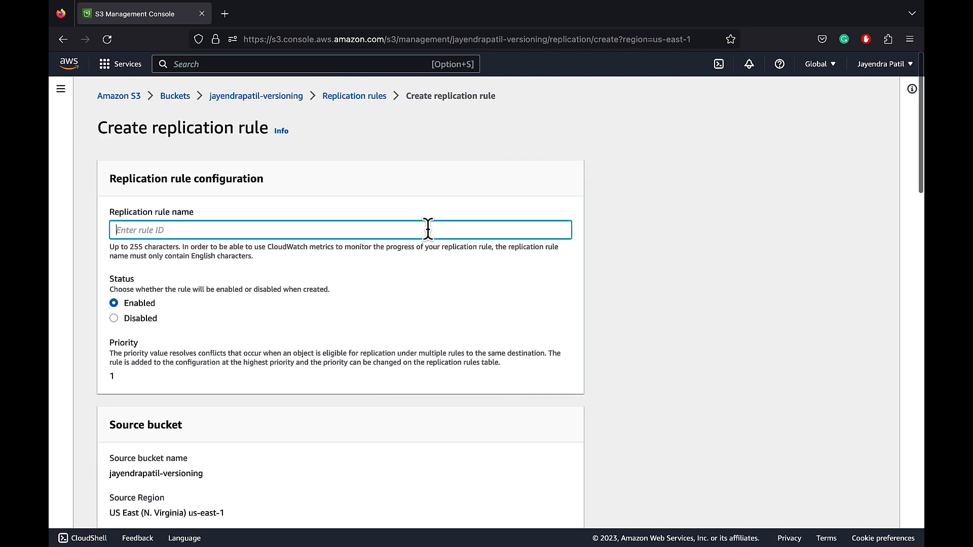
text(jayendrapatil-c)
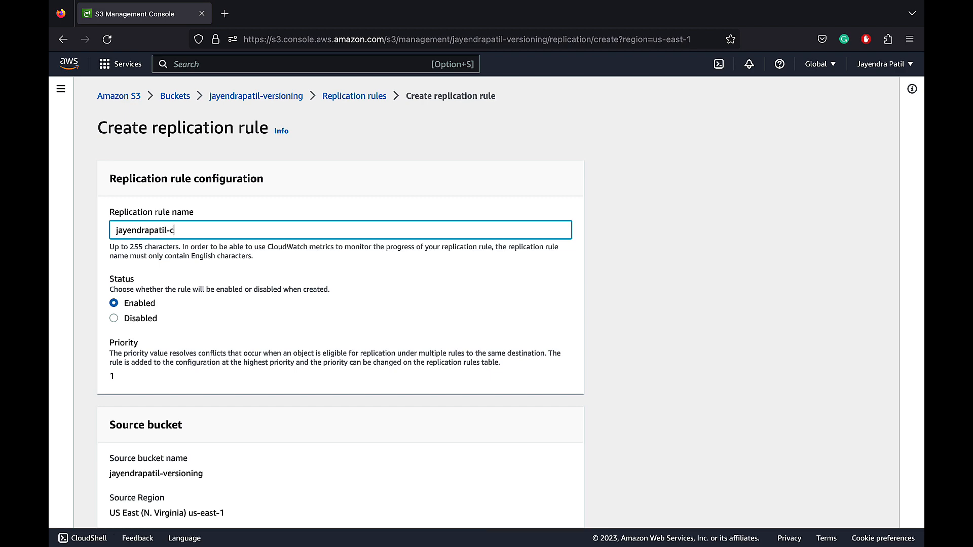
text(rr-rule)
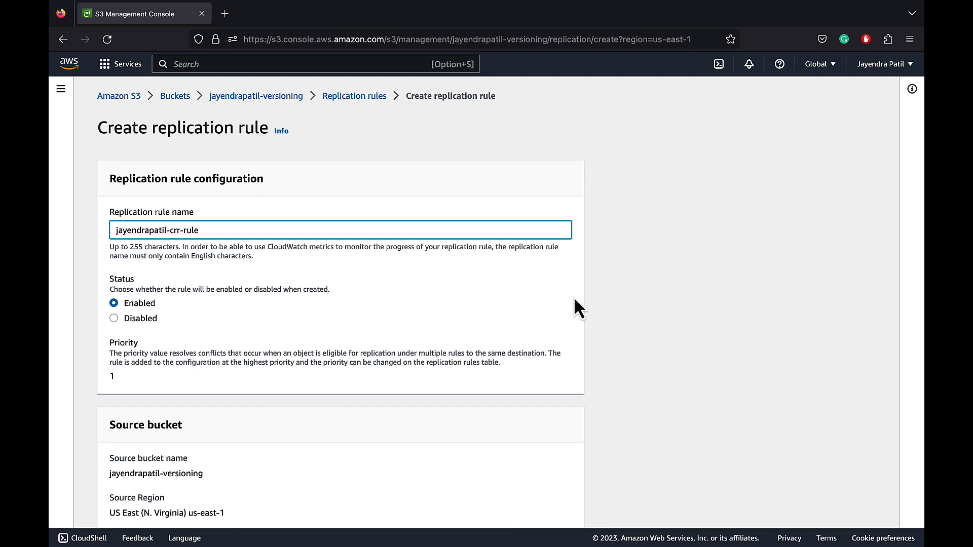
Apply the new rule to all objects in the source bucket and choose the bucket ending in "-crr" as its destination
scroll(575, 299, down, 2)
scroll(574, 299, down, 3)
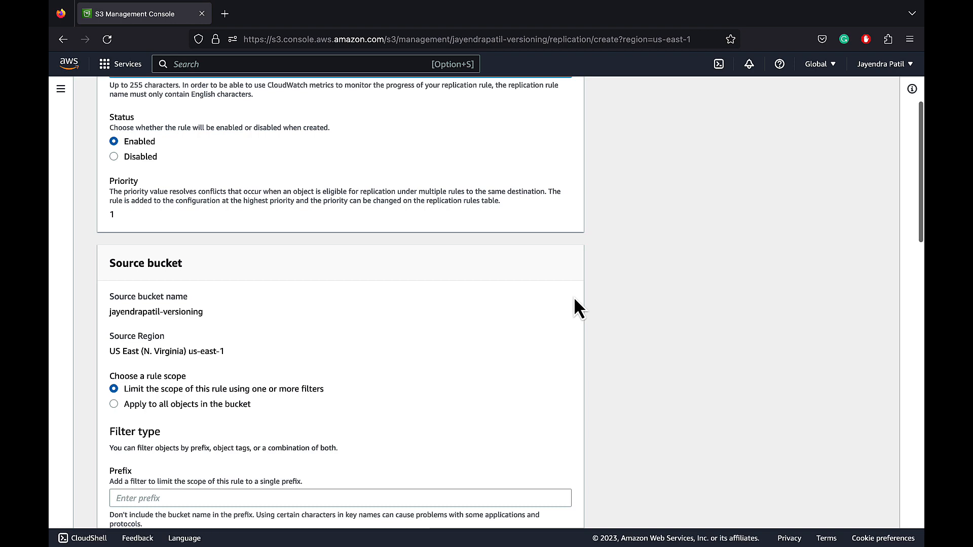
scroll(575, 302, down, 3)
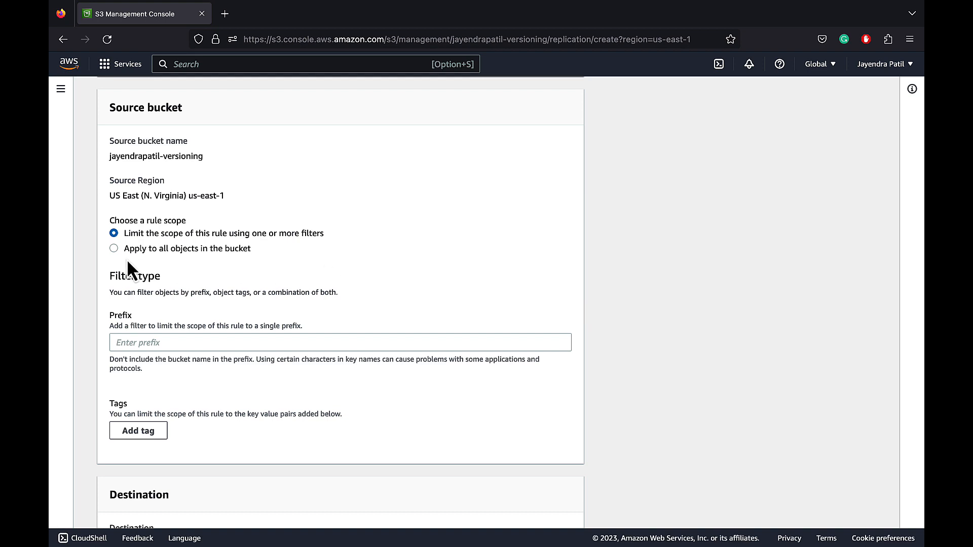
click(111, 249)
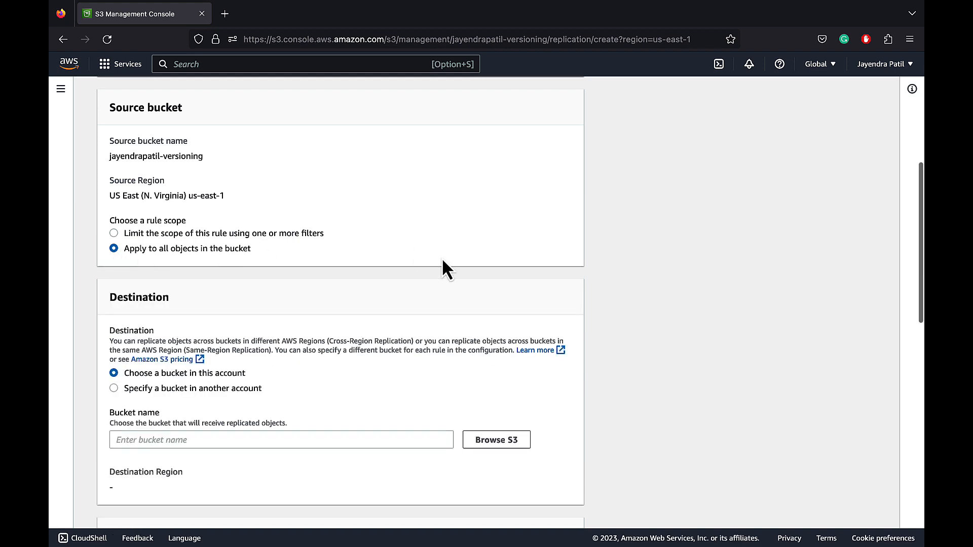
scroll(568, 297, down, 4)
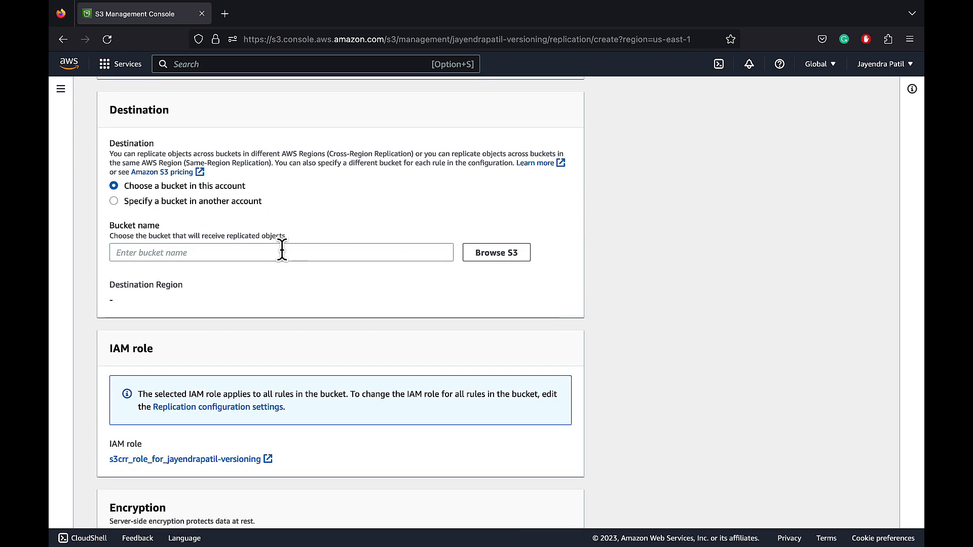
click(489, 253)
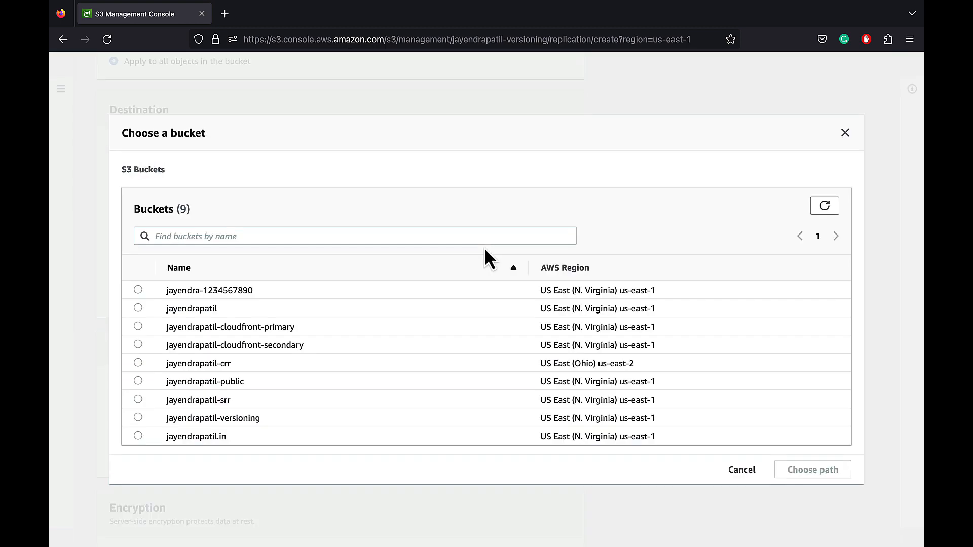
click(137, 363)
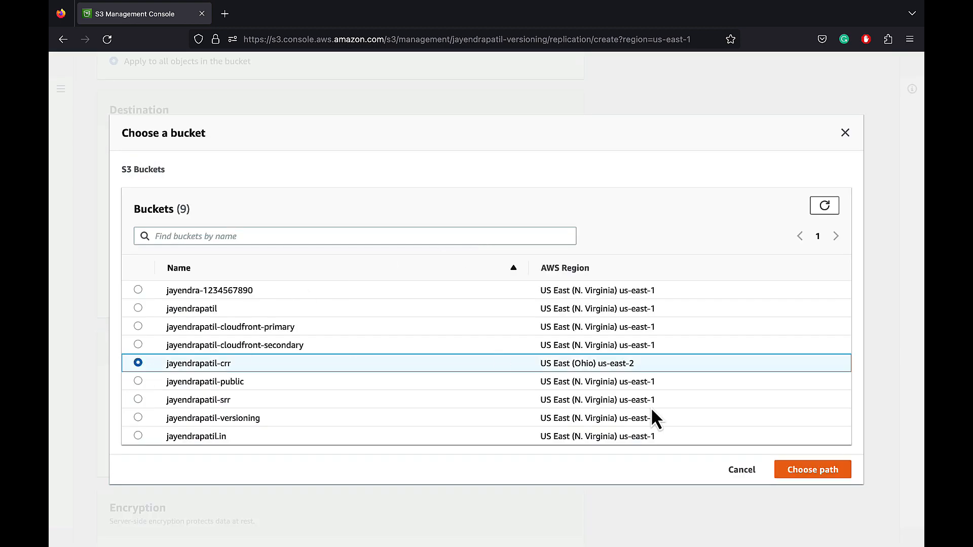
click(785, 469)
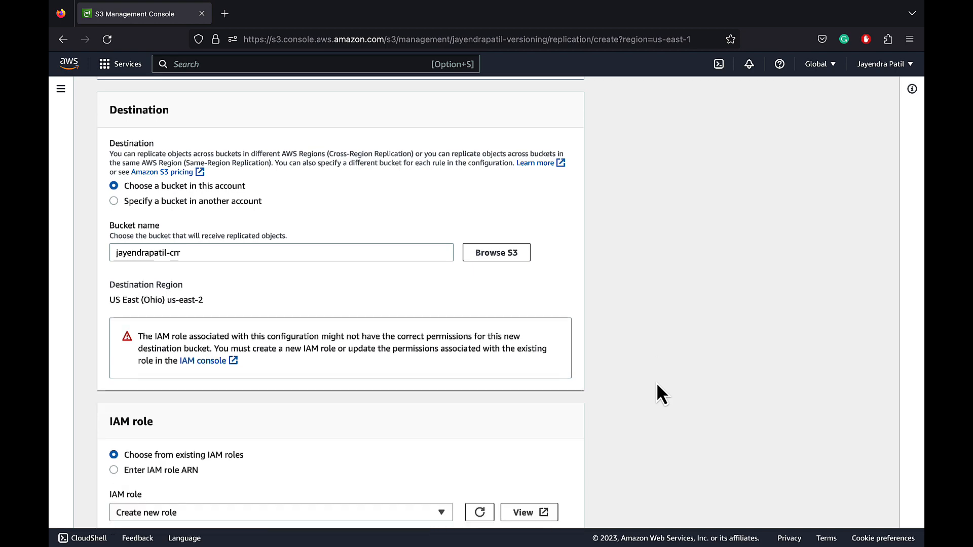
Save the cross-region replication rule with all optional settings left disabled, decline replicating existing objects, and dismiss the notification
scroll(616, 396, down, 3)
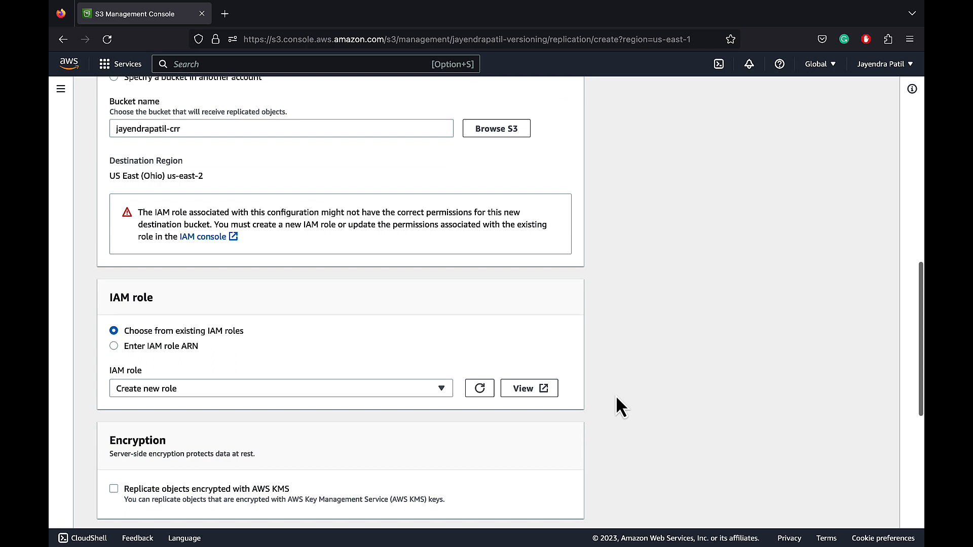
scroll(616, 397, down, 5)
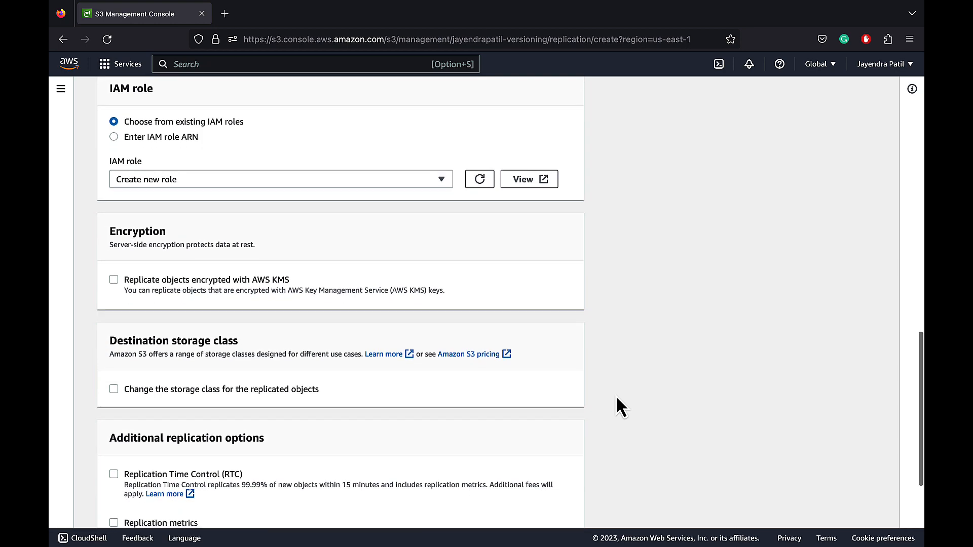
scroll(616, 397, down, 4)
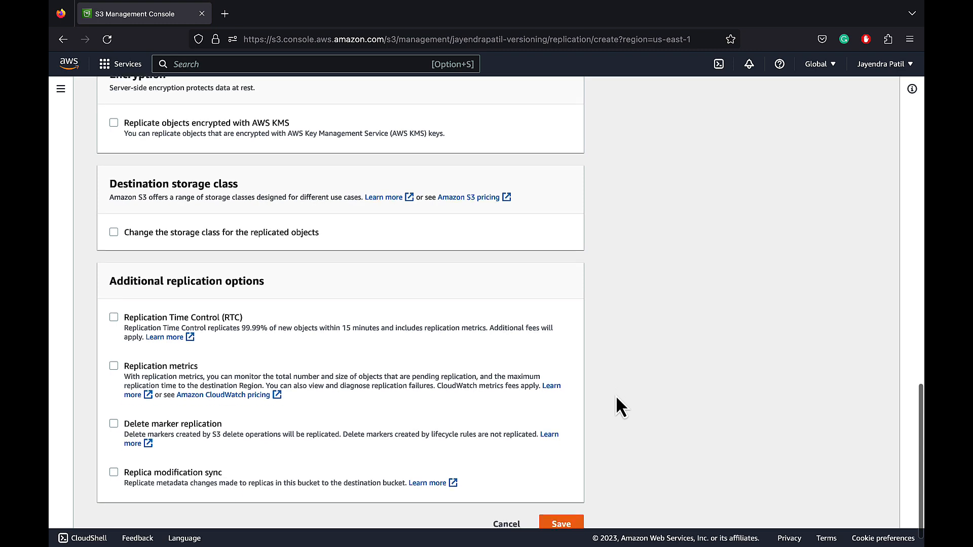
scroll(617, 397, down, 1)
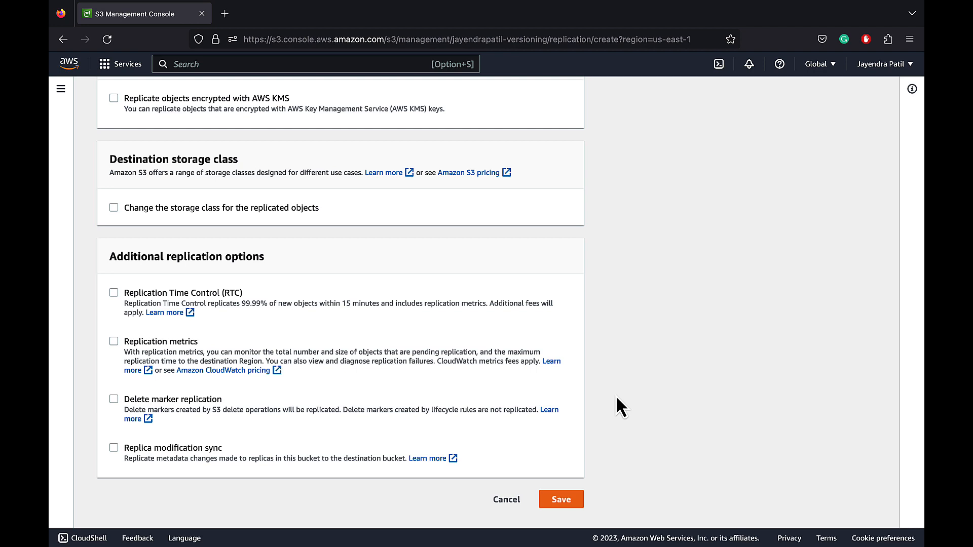
click(557, 499)
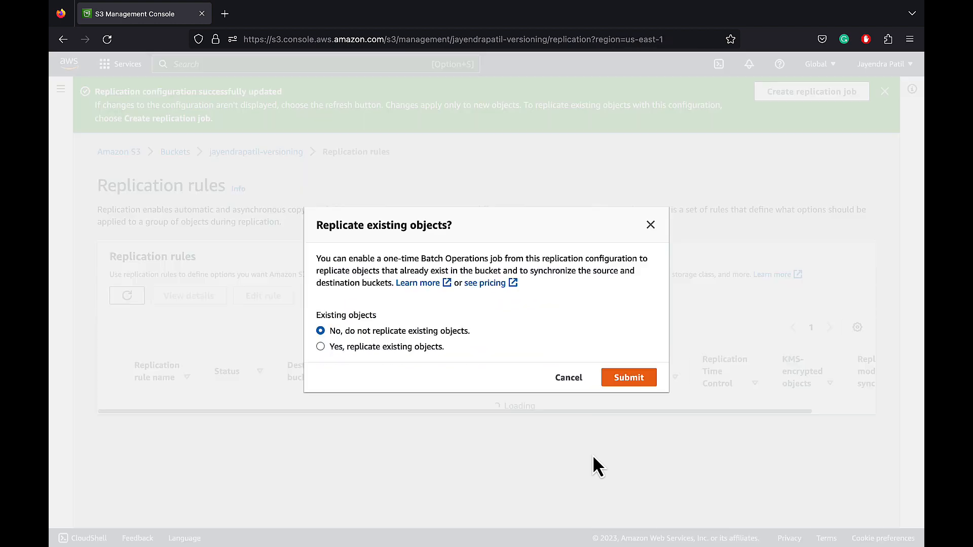
click(628, 384)
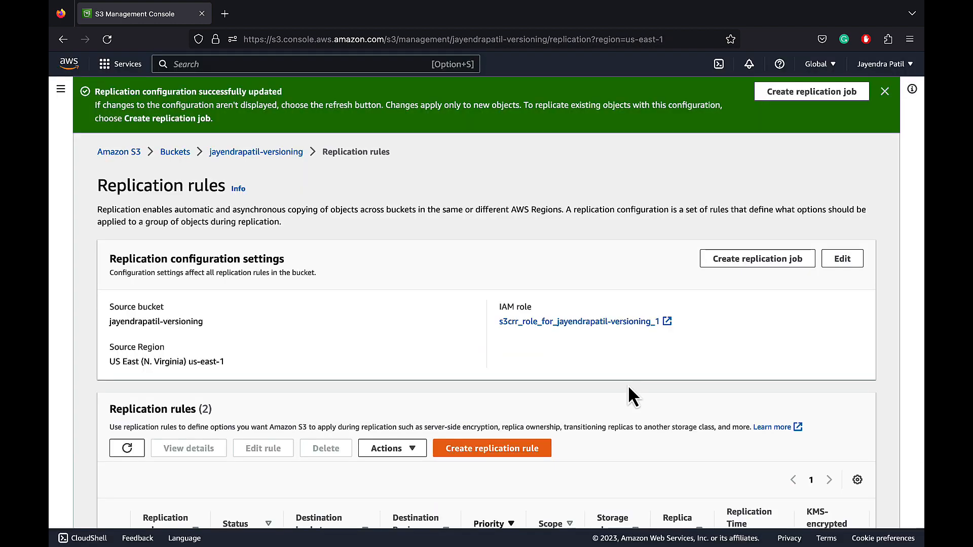
click(884, 91)
scroll(877, 283, down, 2)
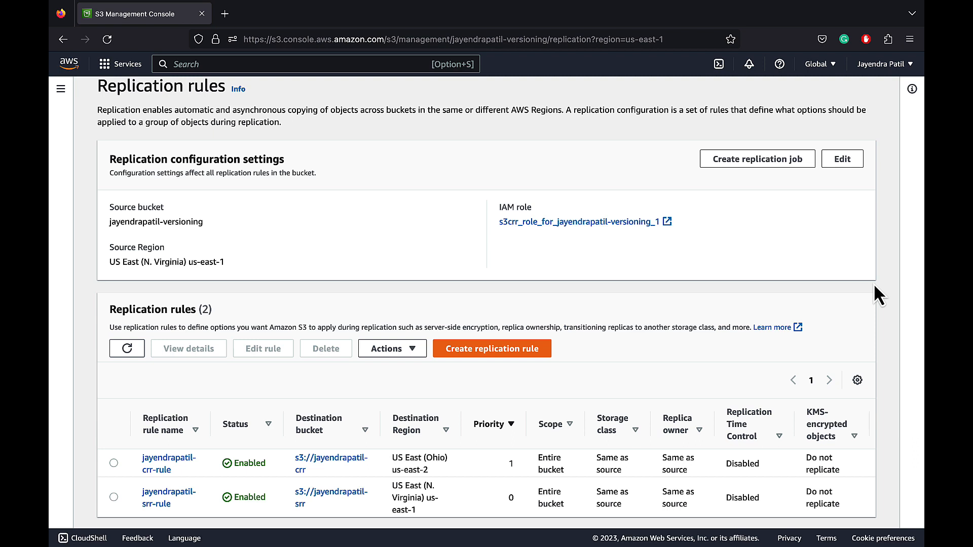
Find the IAM service, open it in a separate browser tab, and list the account's roles
click(367, 64)
text(IAM)
super+click(348, 182)
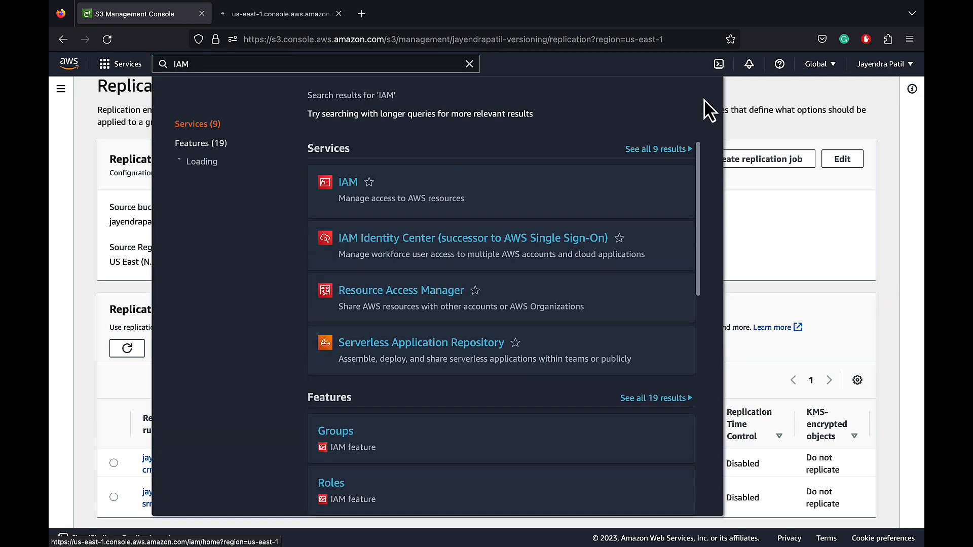
click(743, 94)
click(307, 15)
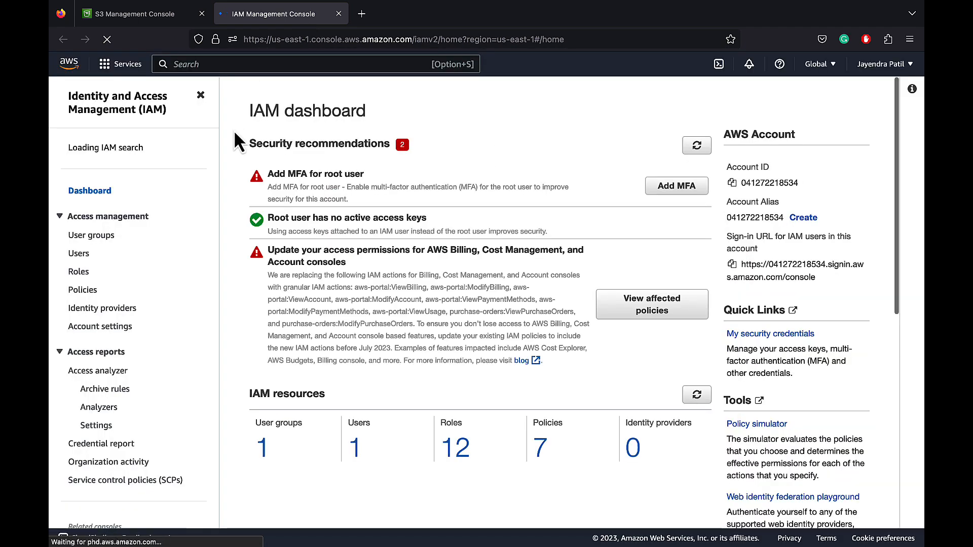
click(80, 274)
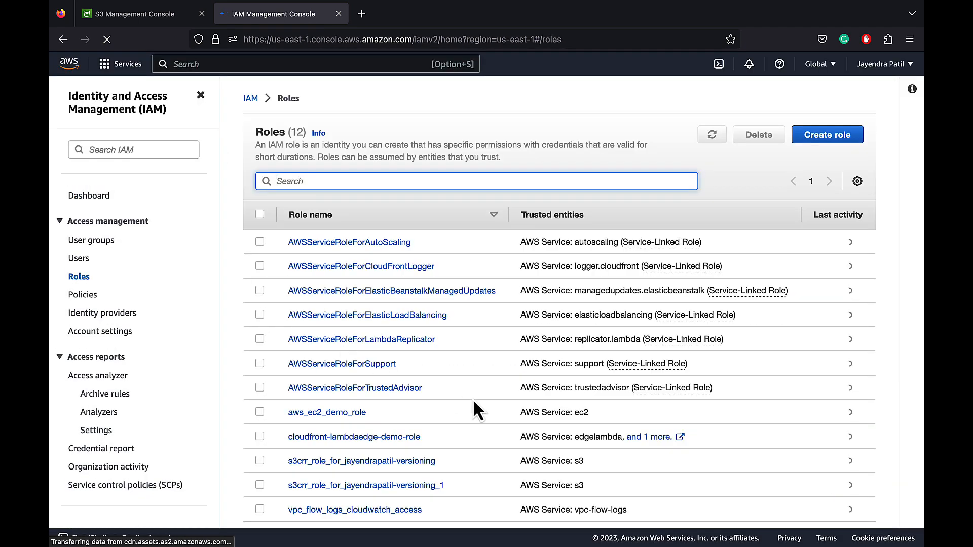
Examine the permissions policy and trust relationships of the S3 replication role whose name ends in "-versioning"
scroll(473, 397, down, 2)
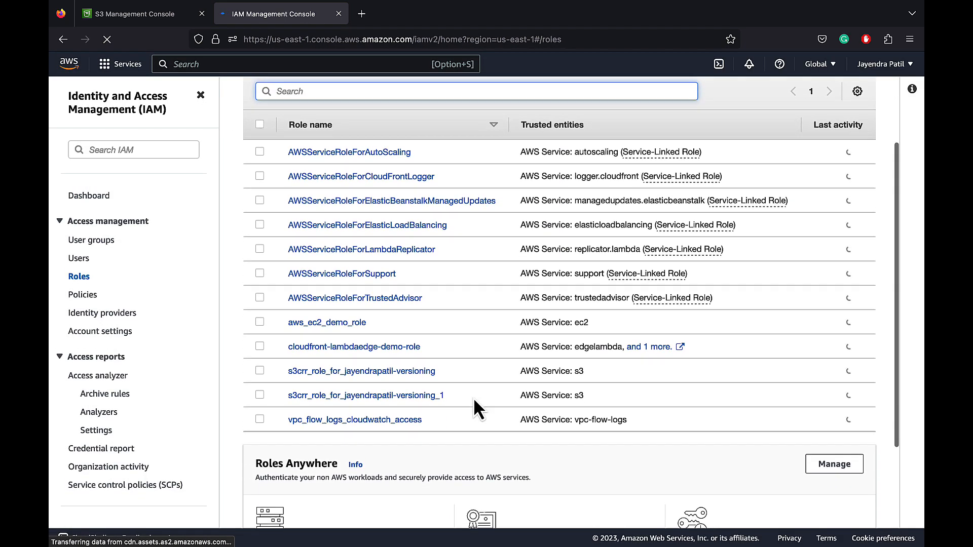
click(409, 373)
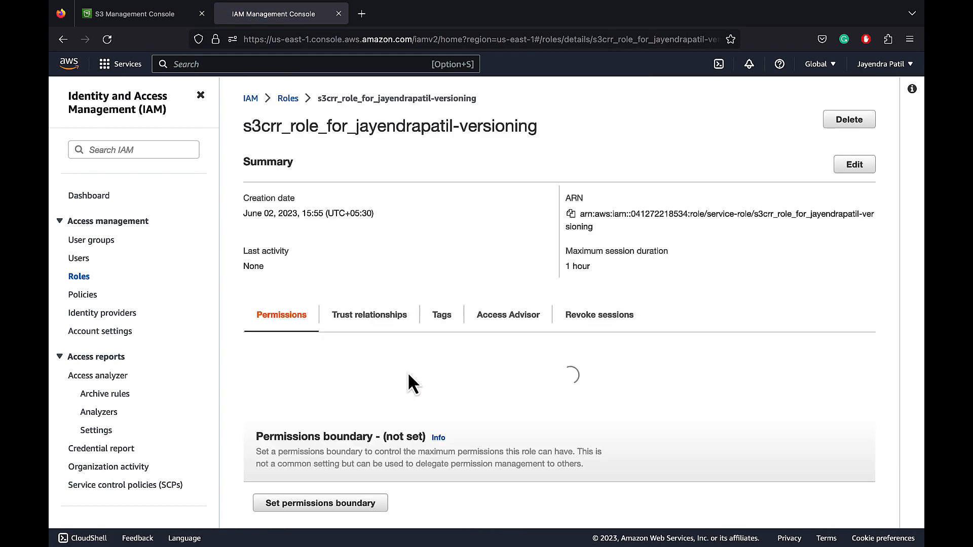
scroll(407, 372, down, 2)
scroll(407, 372, down, 2)
click(298, 276)
scroll(436, 340, down, 3)
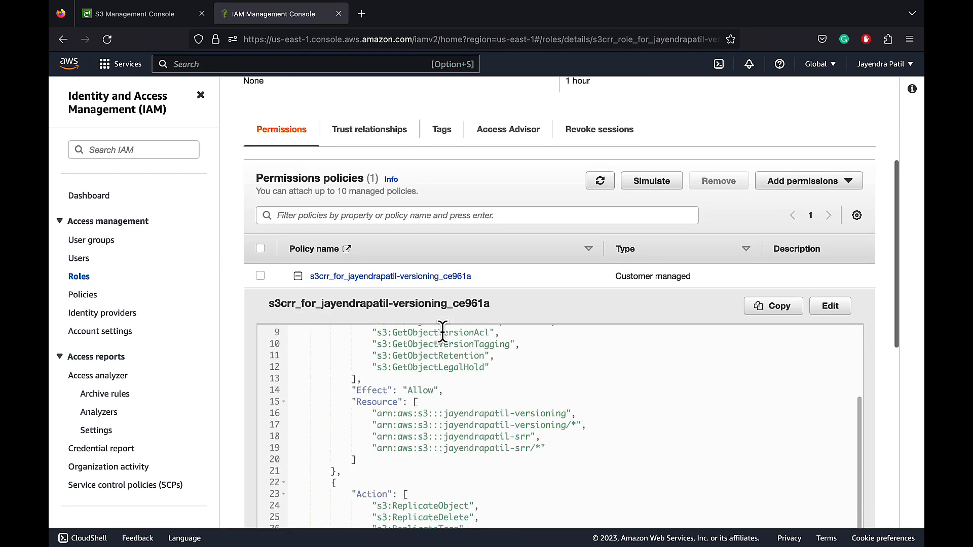
scroll(436, 339, up, 3)
scroll(619, 354, down, 4)
scroll(619, 354, up, 10)
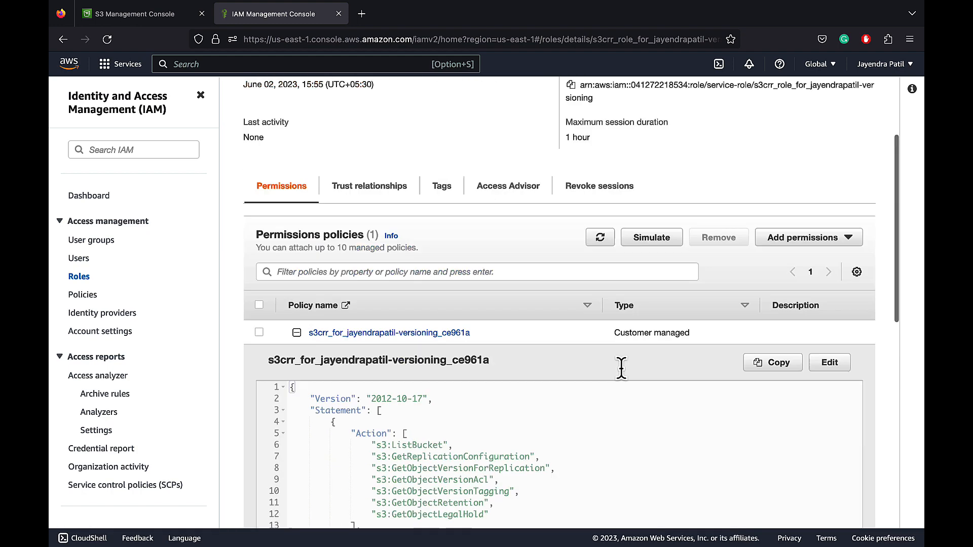
click(404, 318)
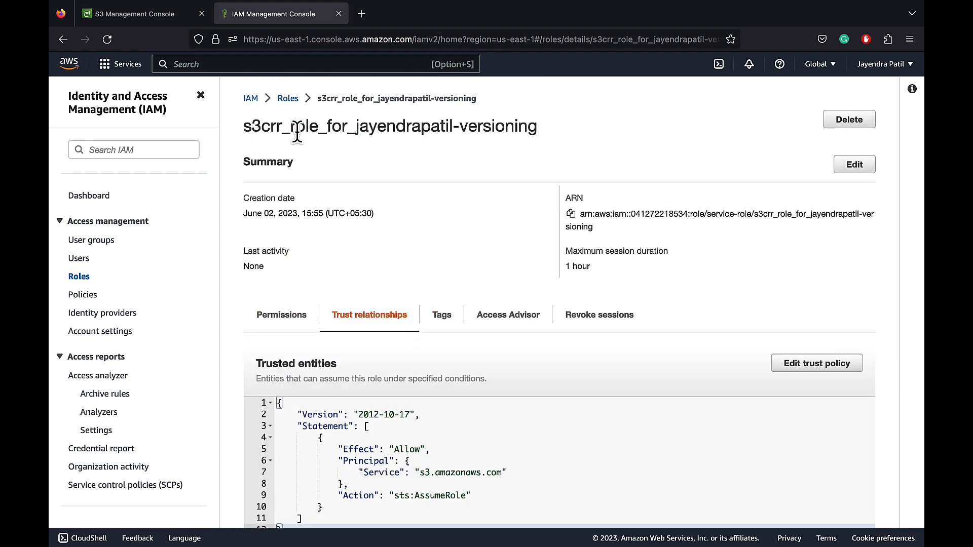
Examine the permissions policy of the S3 replication role whose name ends in "-versioning_1"
click(288, 99)
click(343, 485)
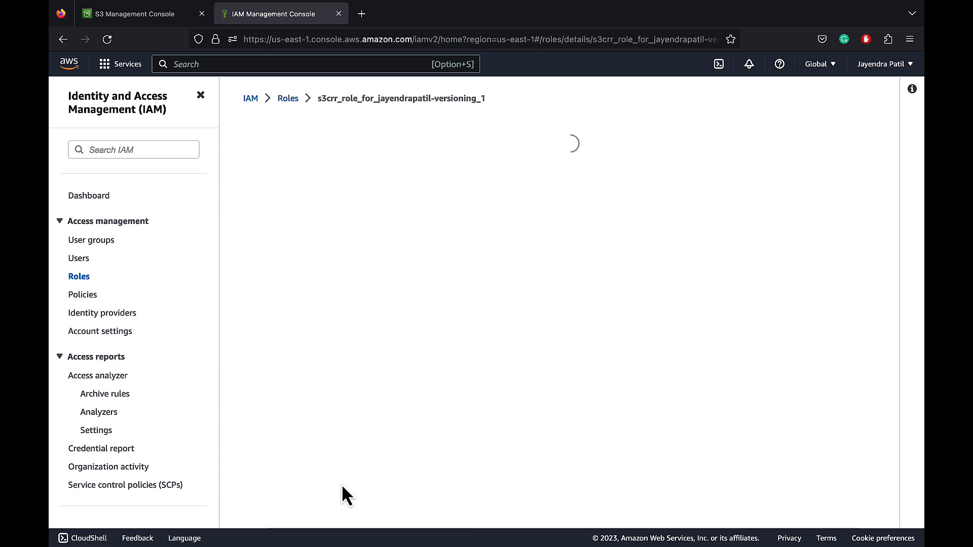
scroll(539, 335, down, 5)
click(299, 228)
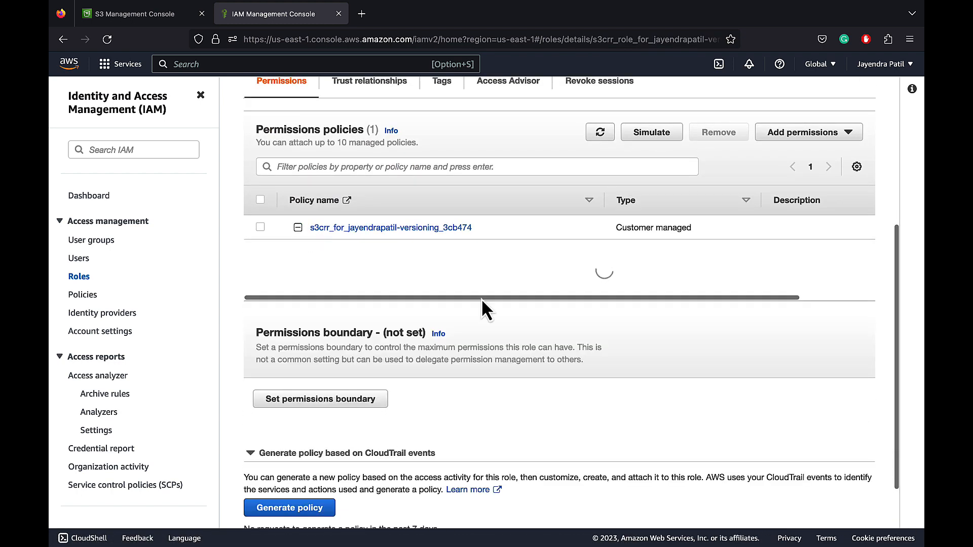
scroll(634, 339, down, 1)
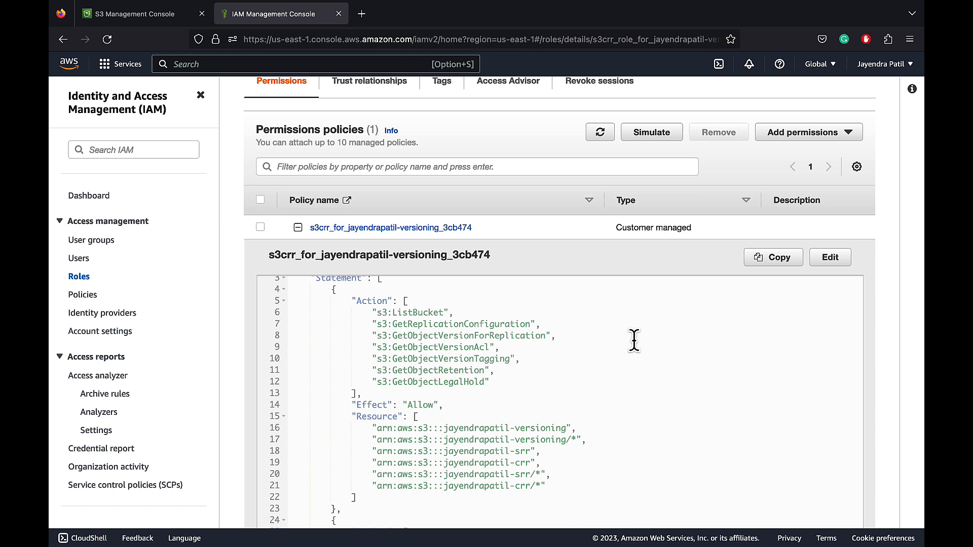
scroll(634, 339, down, 5)
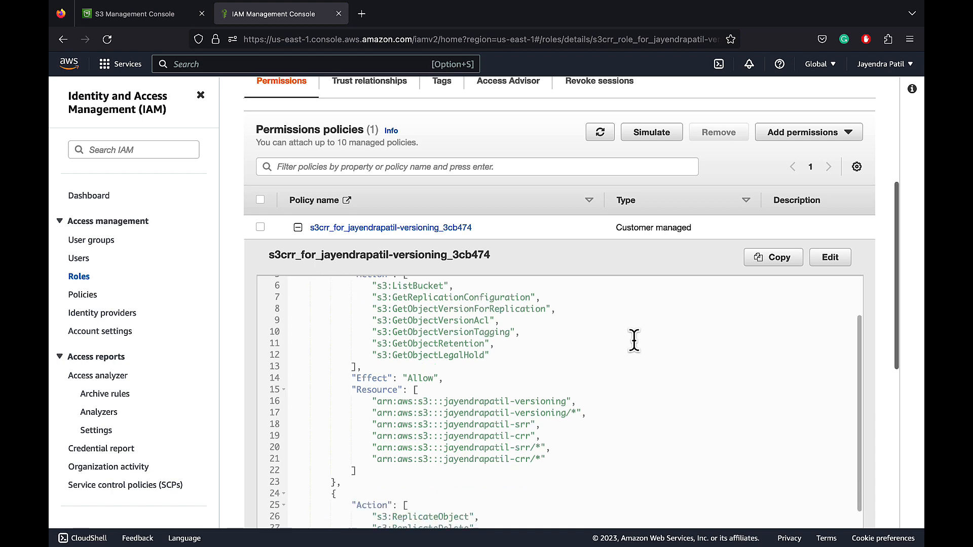
scroll(635, 344, up, 10)
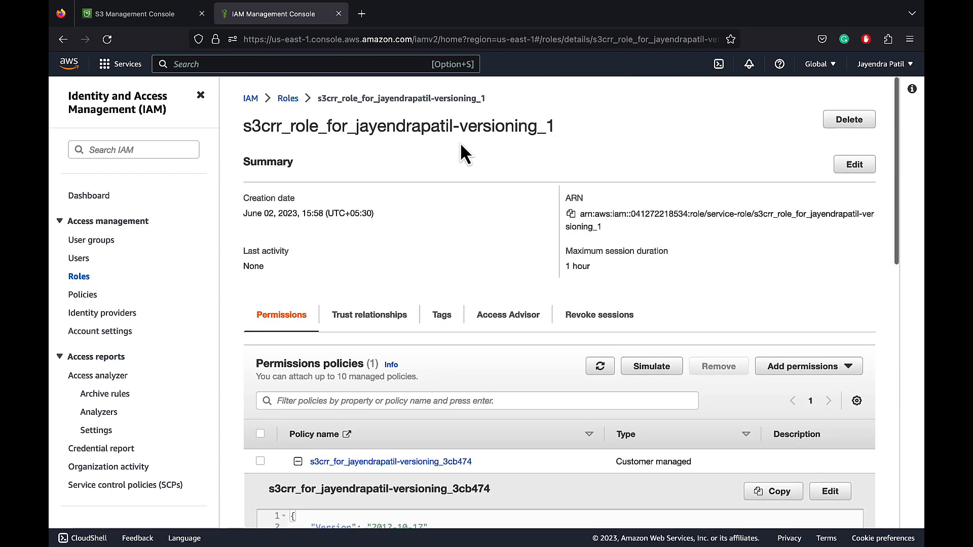
Return to the S3 console and open the source bucket ending in "-versioning"
click(145, 15)
click(183, 96)
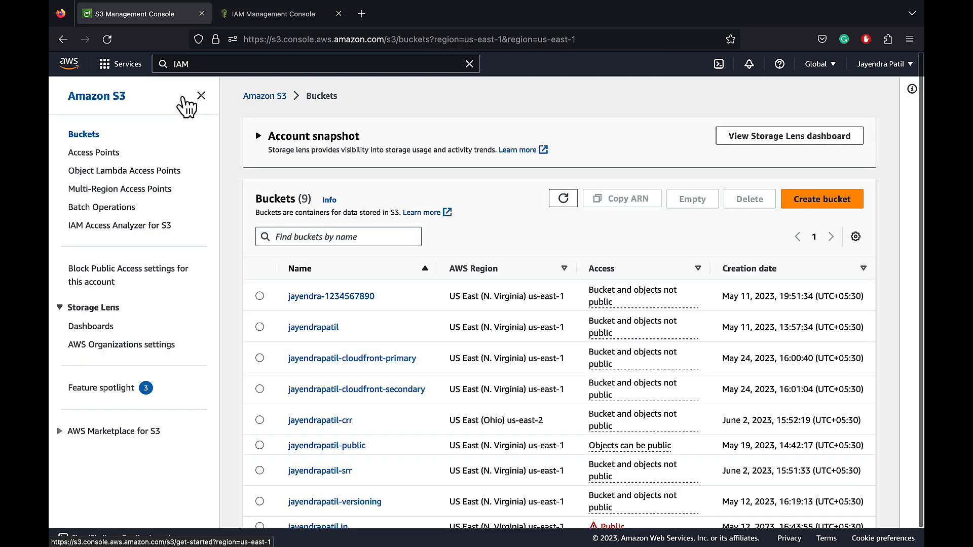
scroll(368, 205, down, 1)
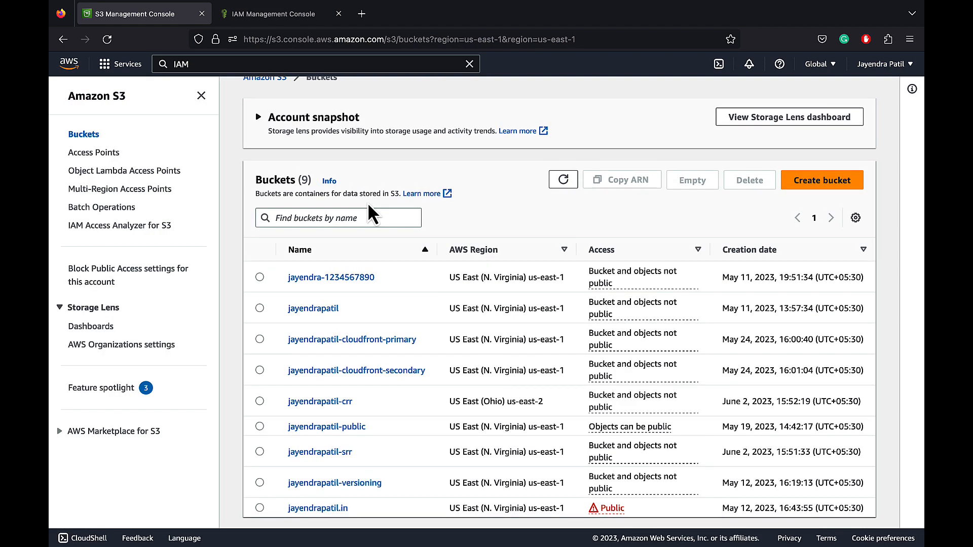
click(347, 483)
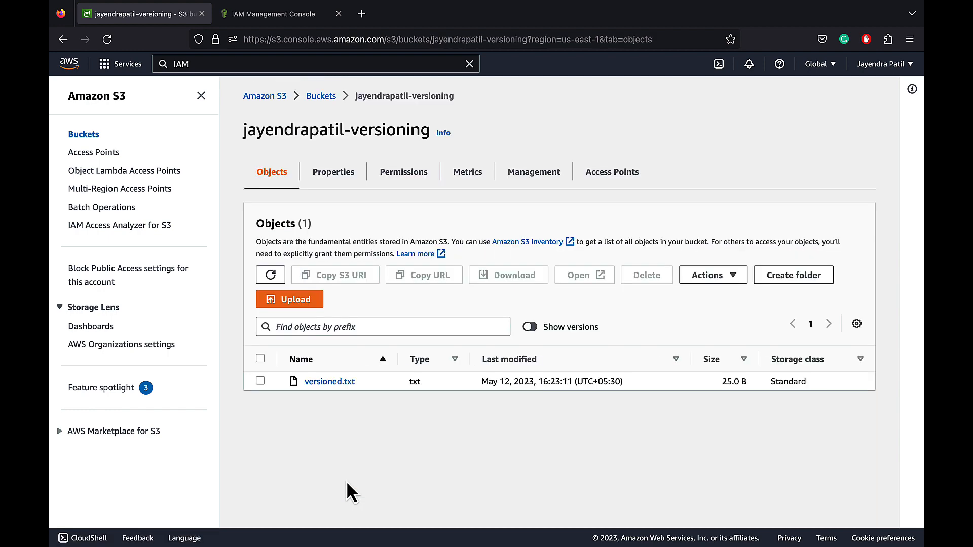
Upload first.txt and second.txt to the source bucket and close the upload status page
click(302, 302)
click(463, 247)
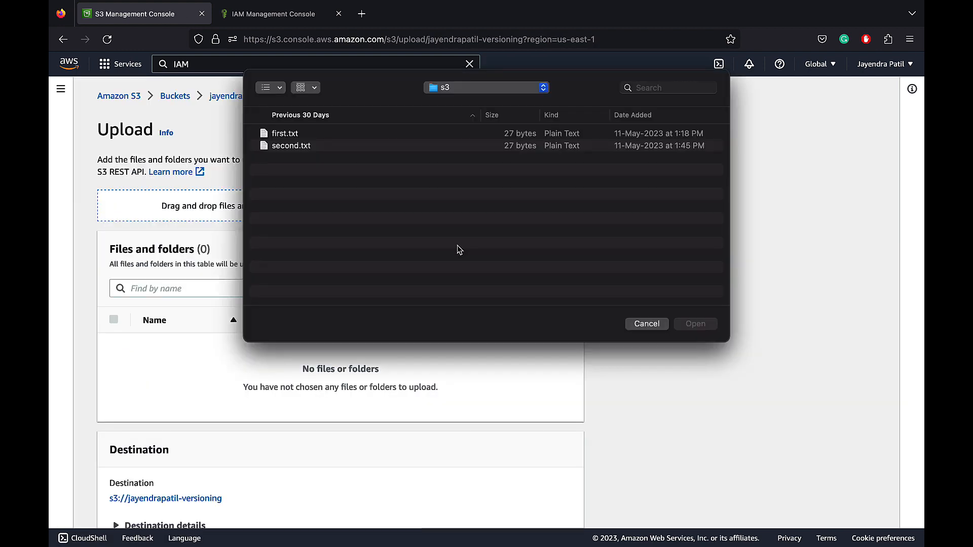
click(285, 134)
shift+click(286, 145)
click(690, 324)
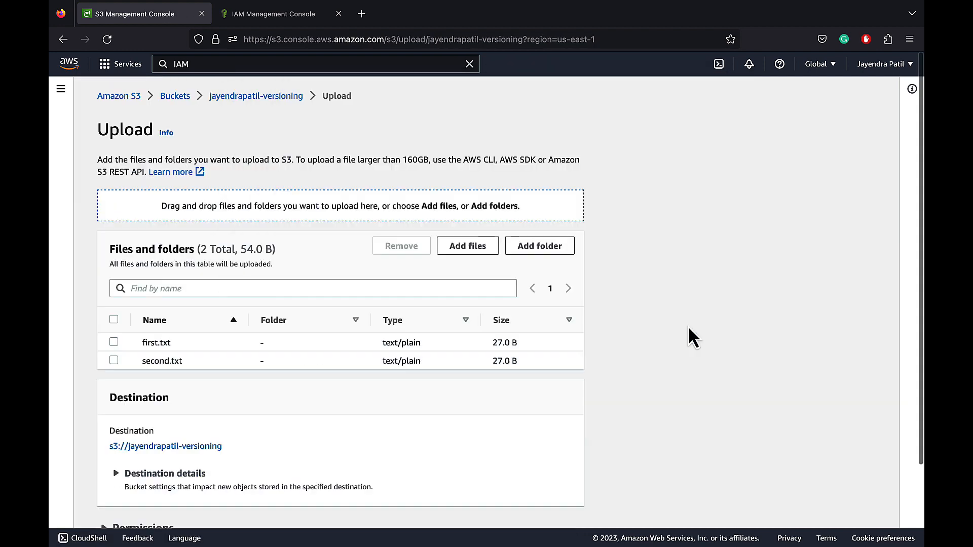
scroll(555, 334, down, 3)
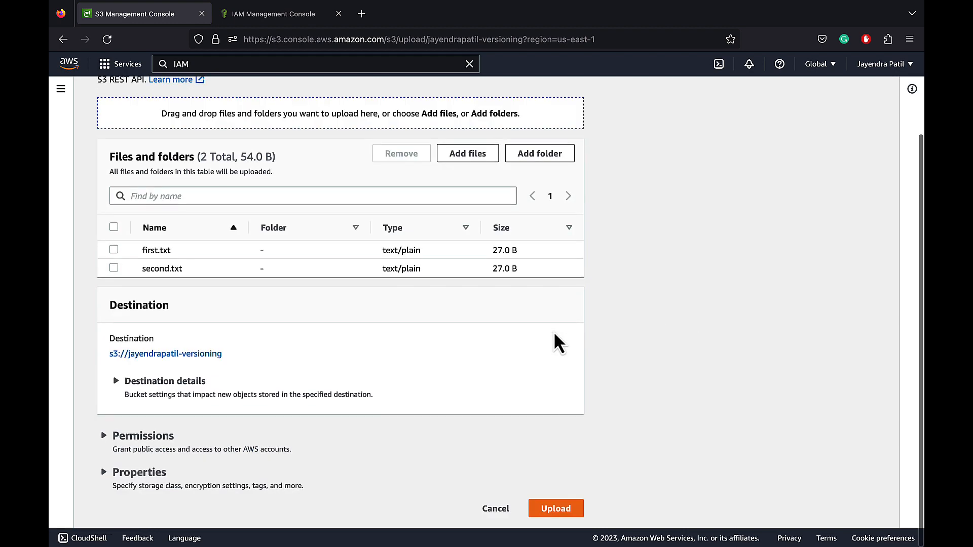
click(557, 509)
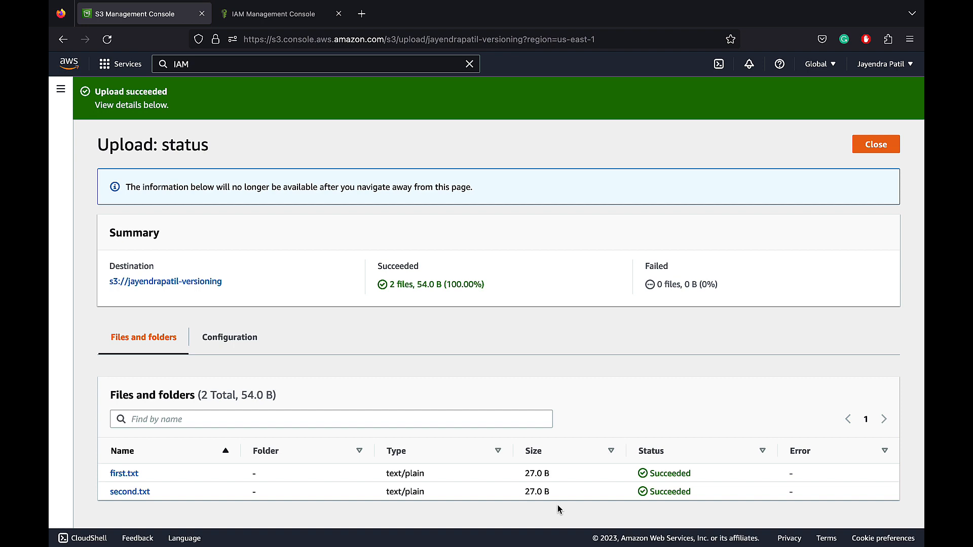
click(874, 147)
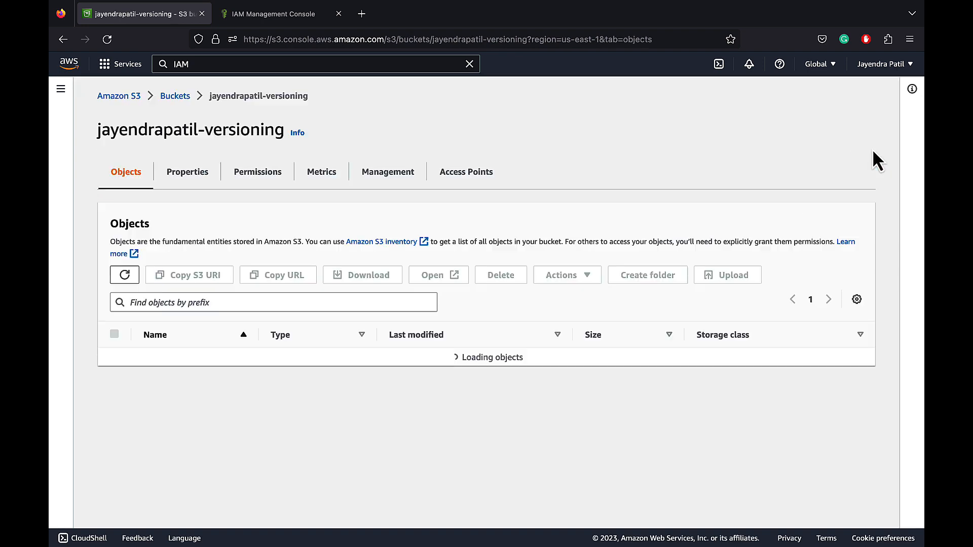
Check the replicated objects in the bucket ending in "-srr", refreshing its list, and in the bucket ending in "-crr"
click(182, 102)
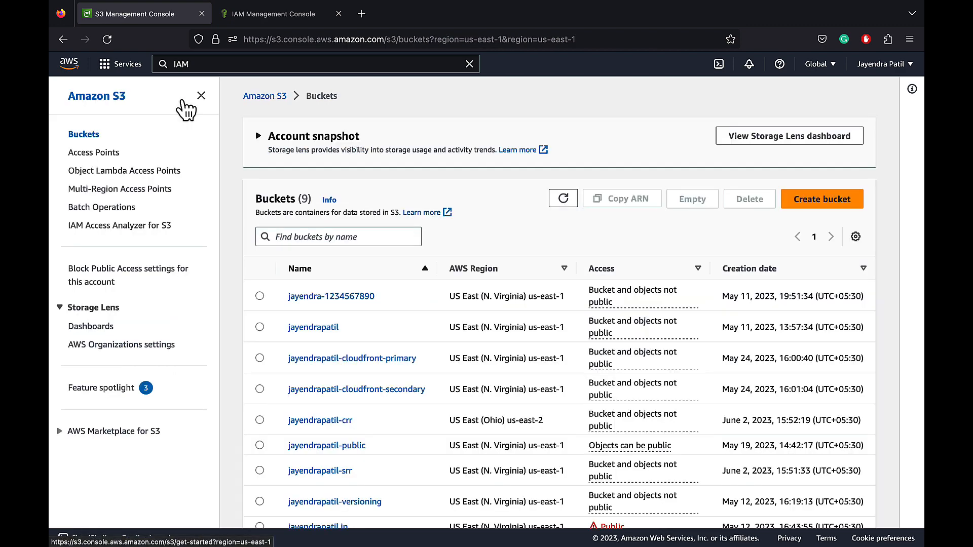
click(317, 470)
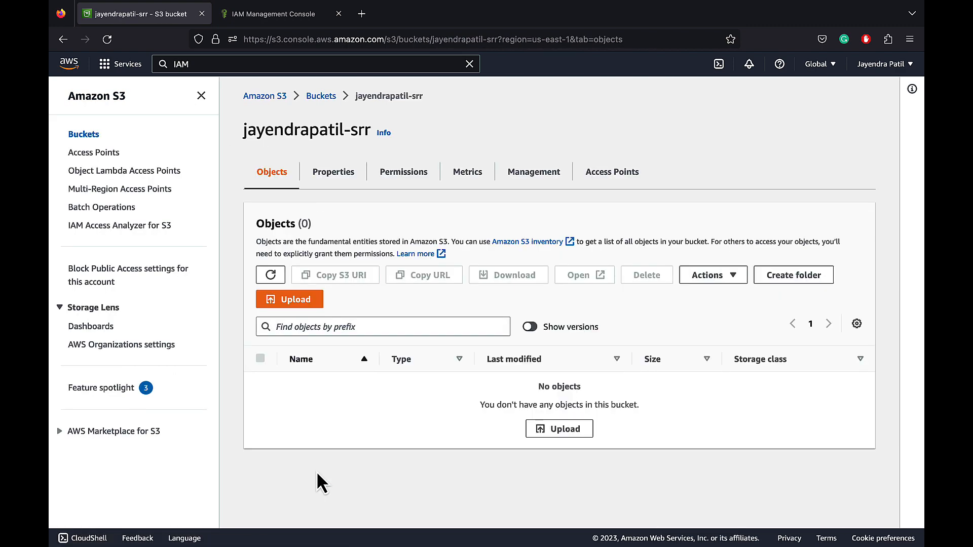
click(271, 275)
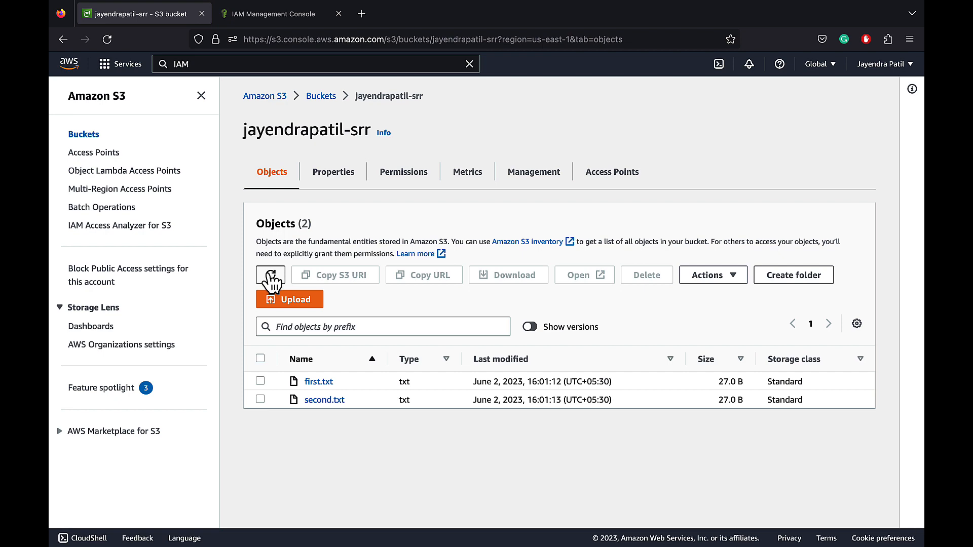
click(327, 98)
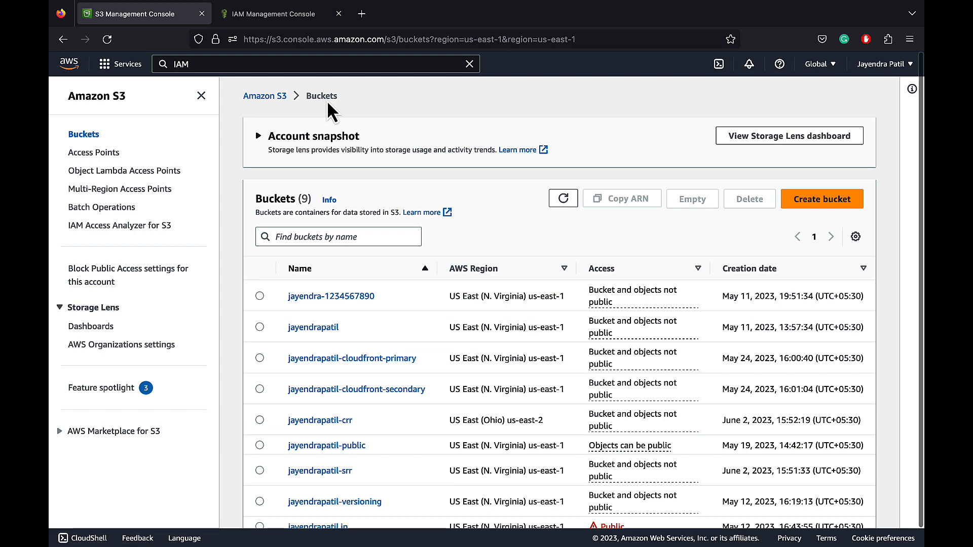
click(312, 421)
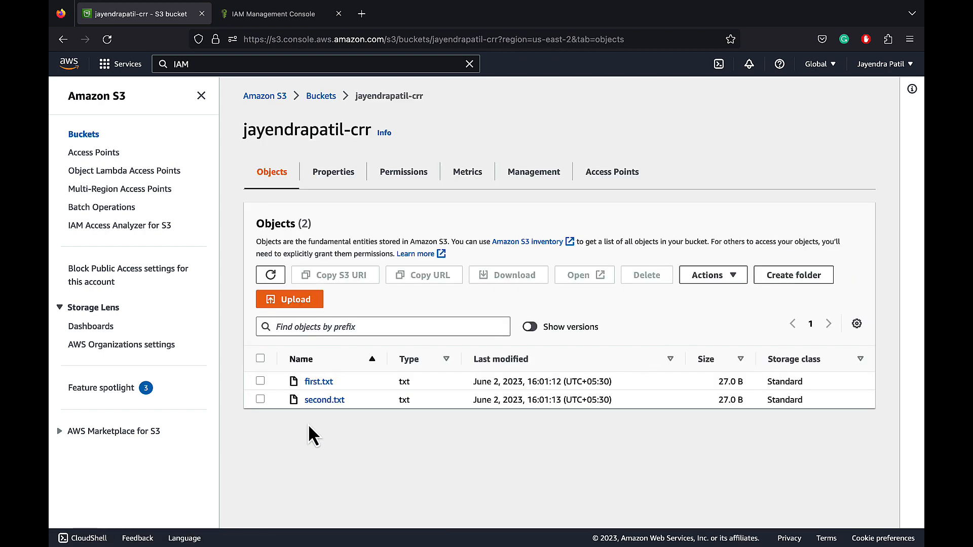